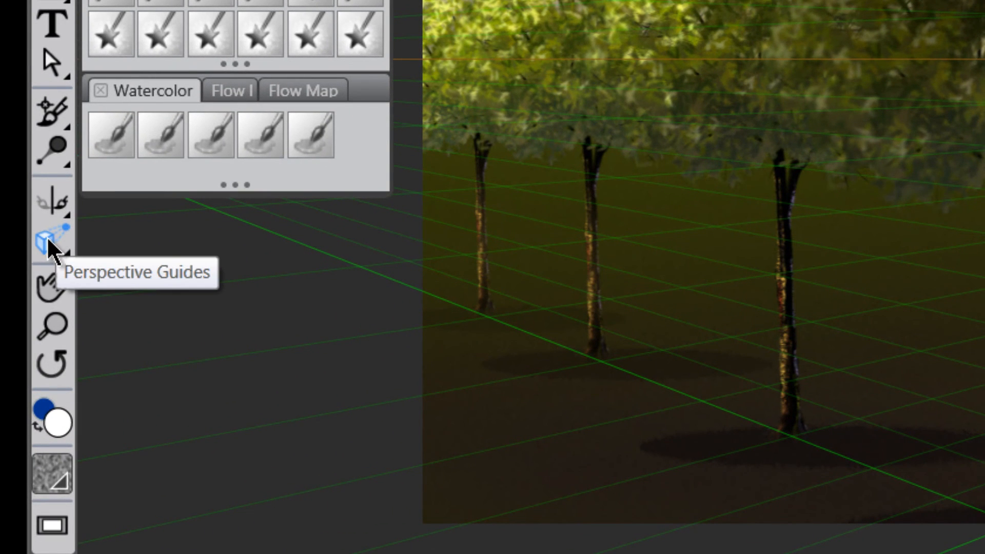
- Activate the Perspective Guides tool and switch the guides' display off and back on
left_click(53, 242)
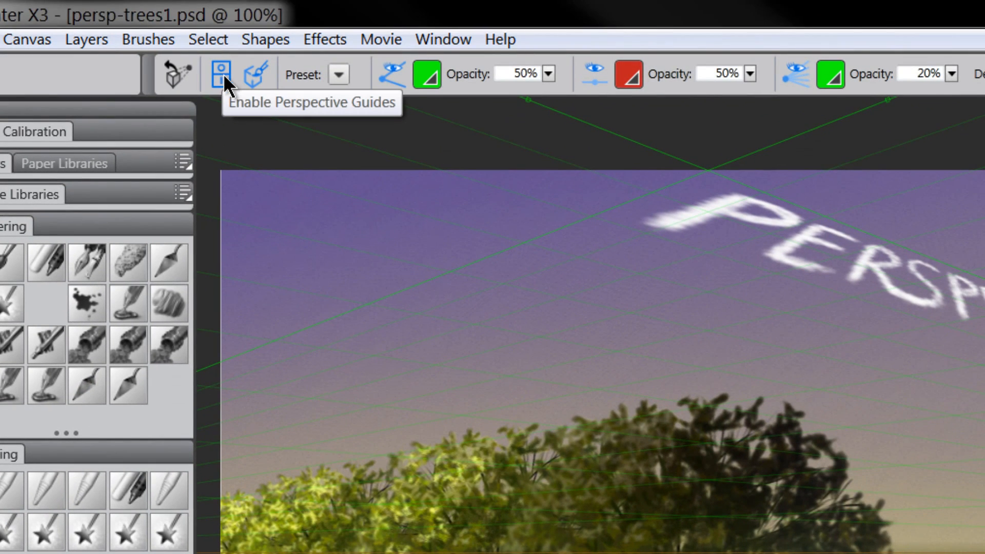
left_click(221, 74)
left_click(223, 75)
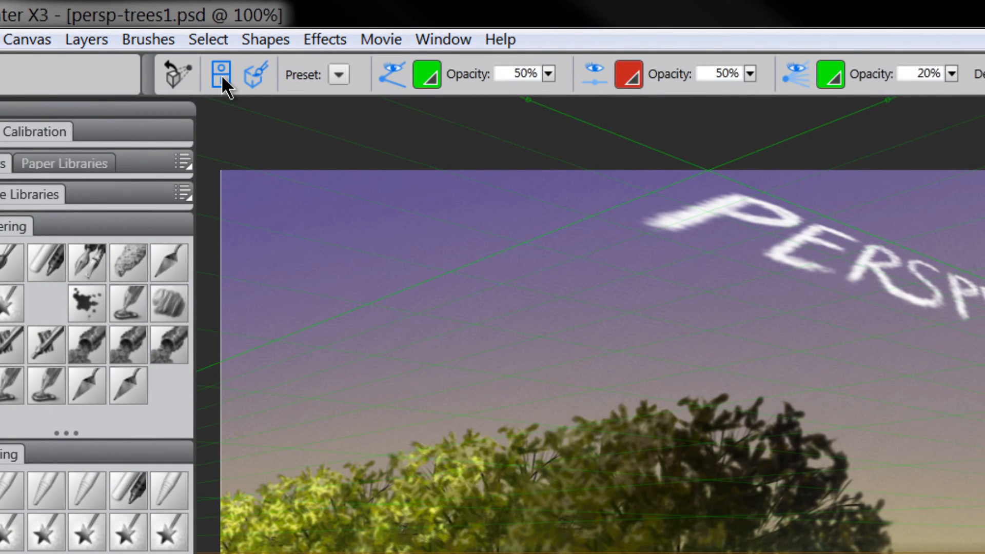
left_click(222, 75)
left_click(221, 73)
left_click(221, 76)
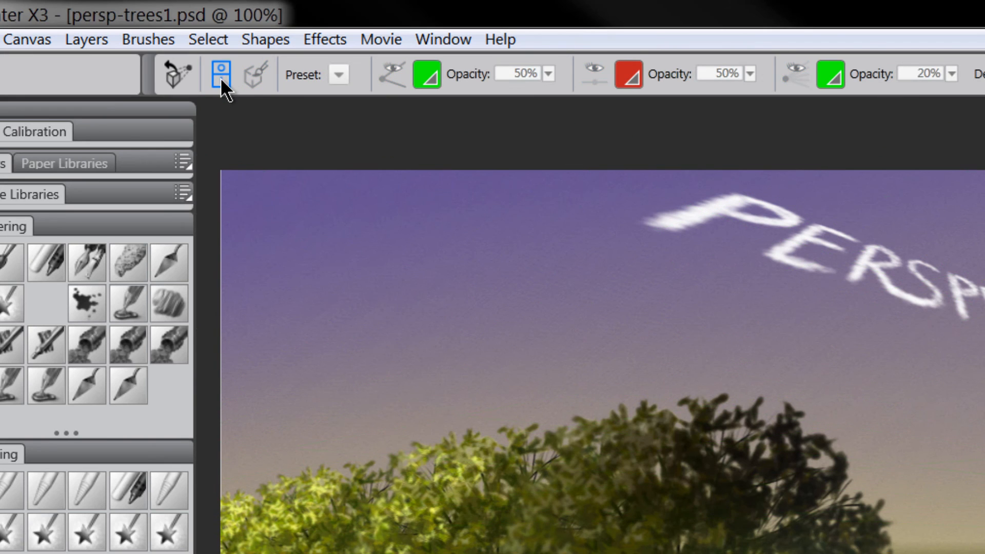
left_click(220, 79)
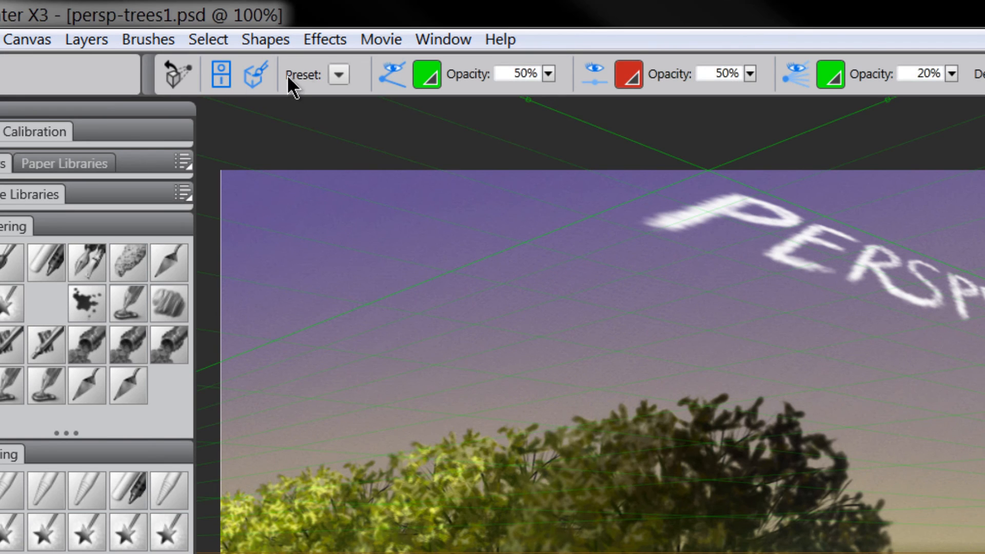
- Hide the palettes to examine the guides' vanishing points outside the canvas, and restore the palettes
left_click(338, 75)
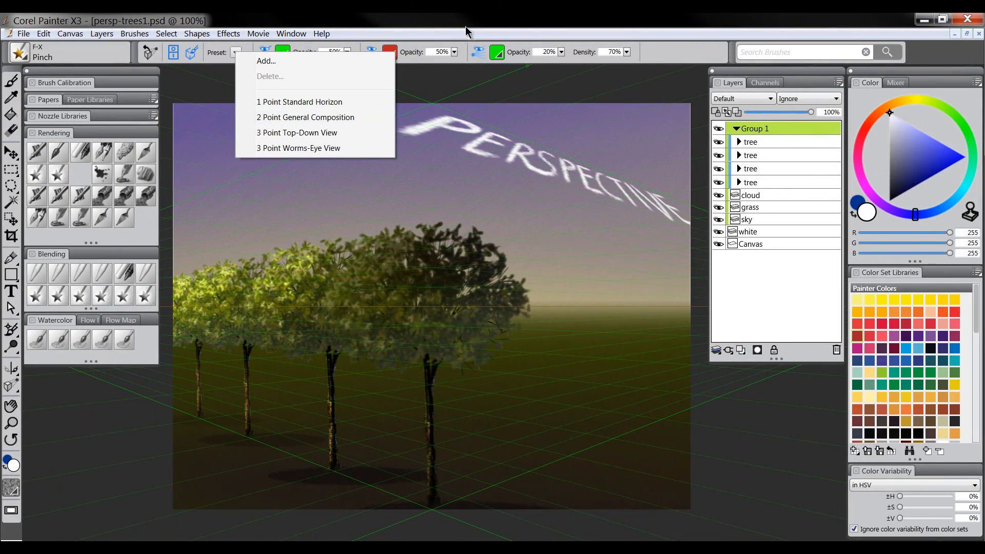
left_click(466, 27)
key("Tab")
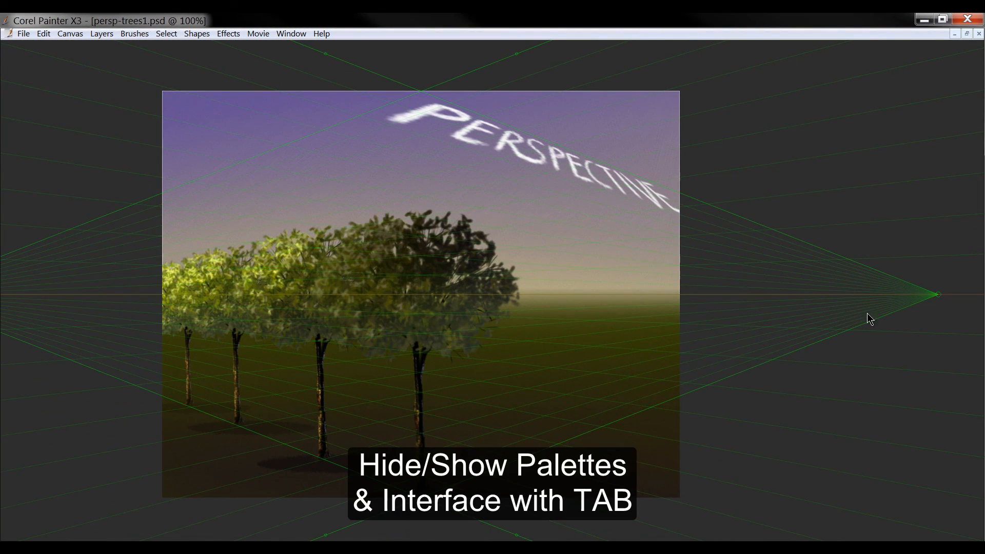
key("Tab")
key("Tab")
left_click_drag(70, 176, 302, 167)
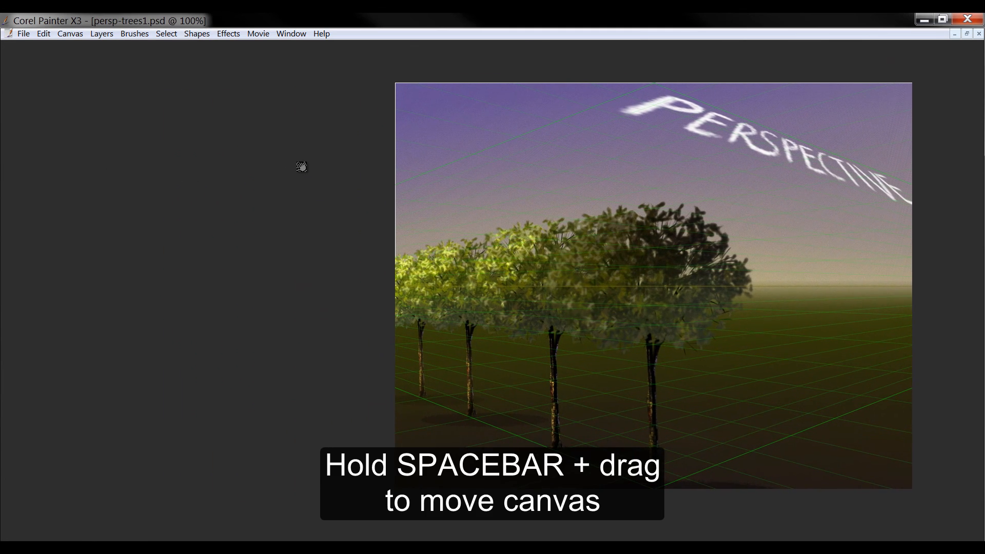
key("Tab")
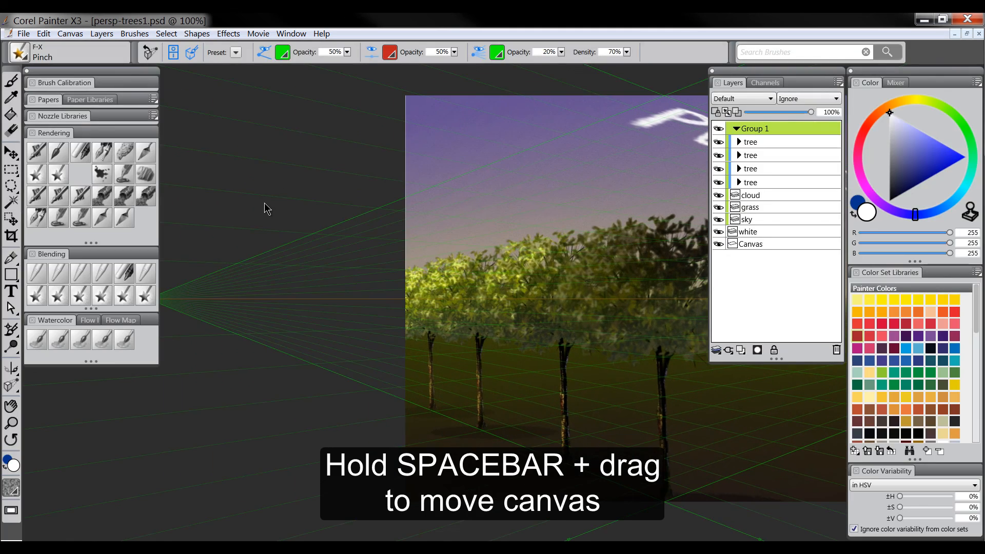
key("Tab")
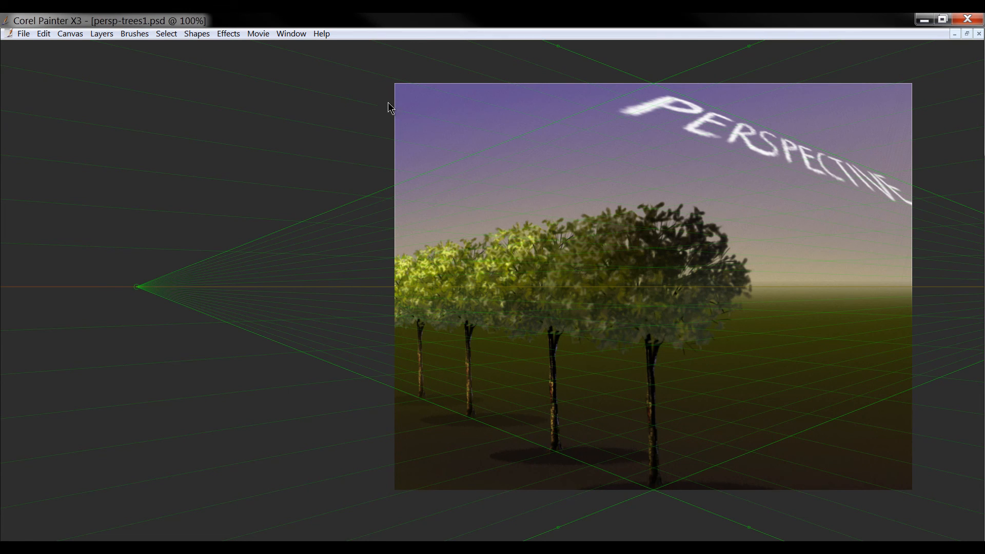
key("Tab")
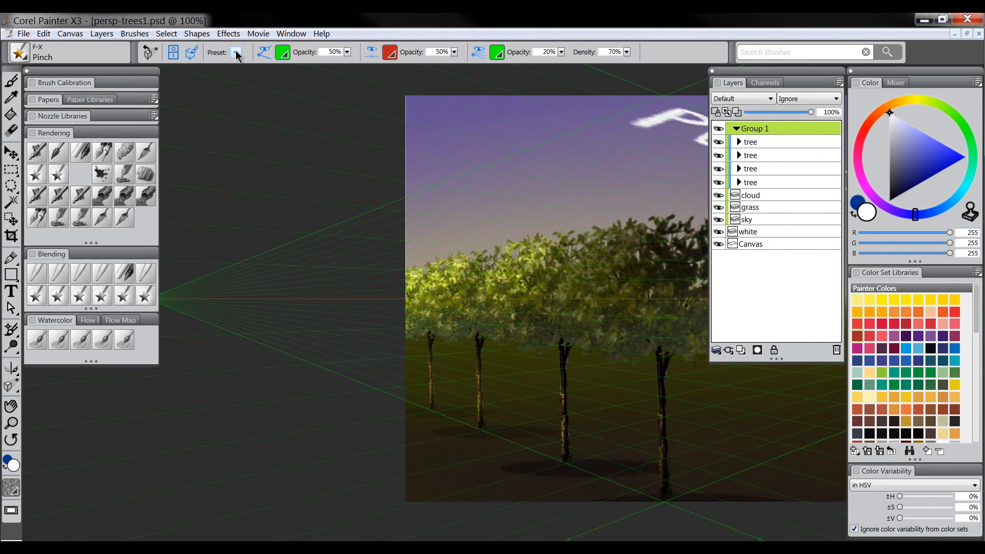
- Apply the 1 Point Standard Horizon perspective preset and hide Group 1 to leave the white layer showing
left_click(236, 52)
left_click(278, 103)
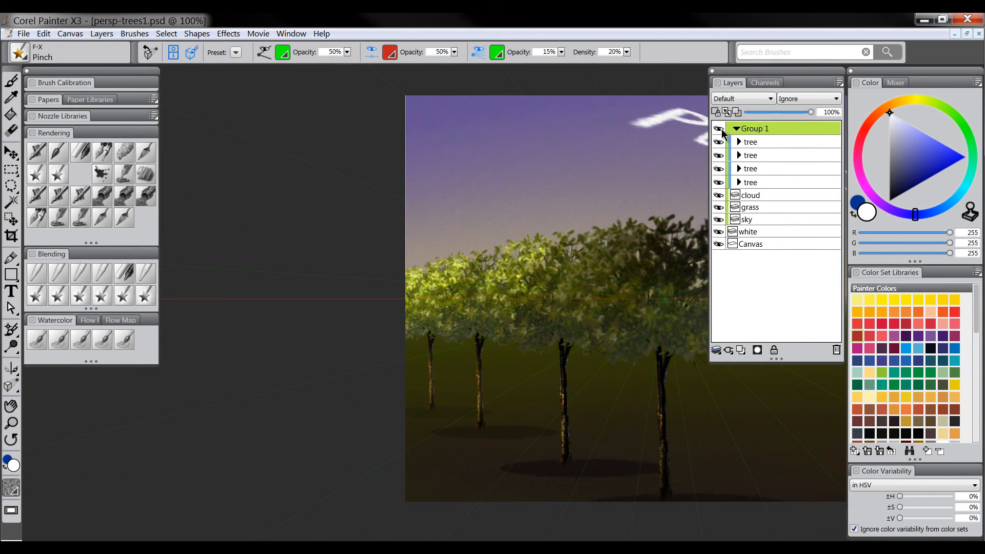
left_click(719, 129)
left_click(751, 233)
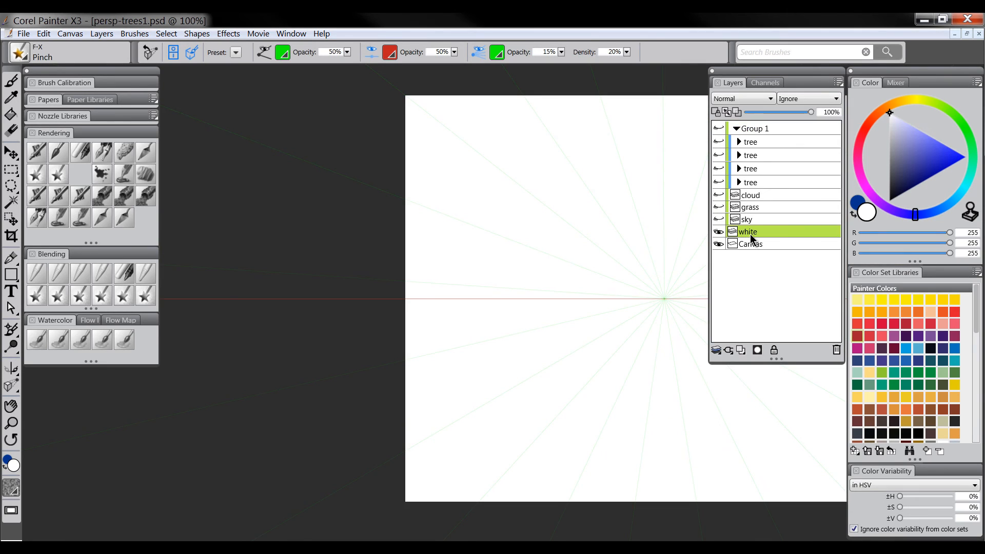
- Set the opacity of the green lines radiating from the vanishing point to 100%
left_click(561, 52)
left_click_drag(537, 61, 647, 64)
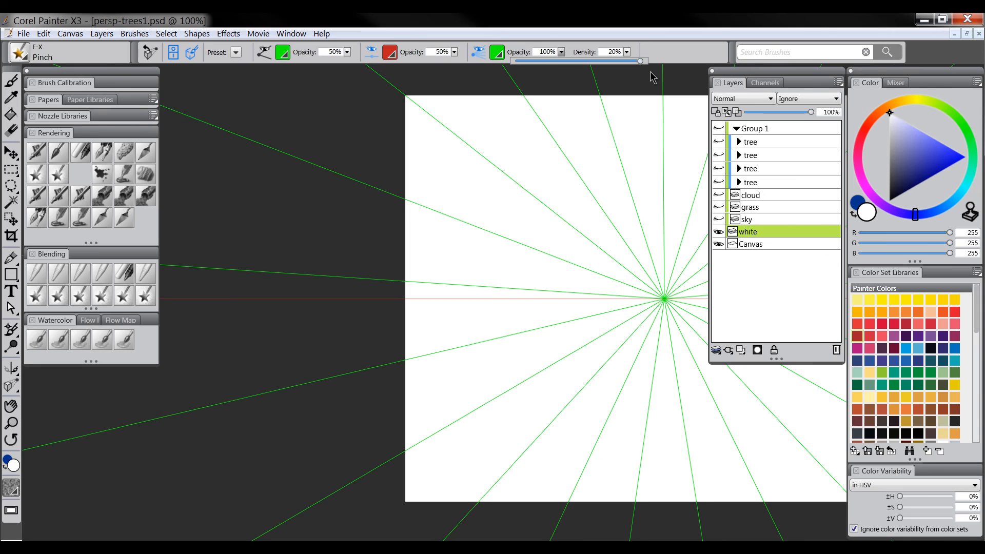
left_click_drag(593, 235, 369, 223)
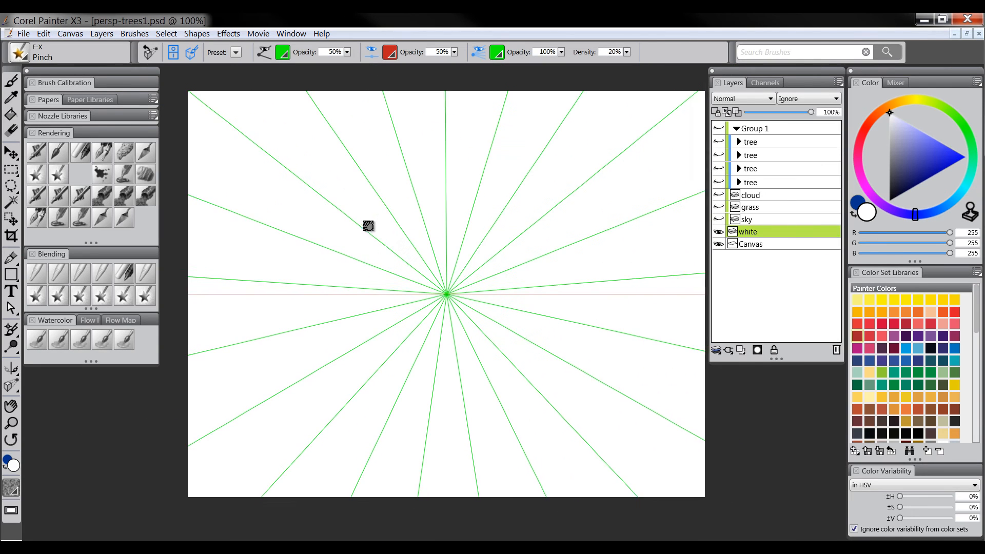
- Add a new layer directly above the Canvas and choose the Custom Scratchboard pen with black for drawing
left_click(763, 245)
left_click(742, 350)
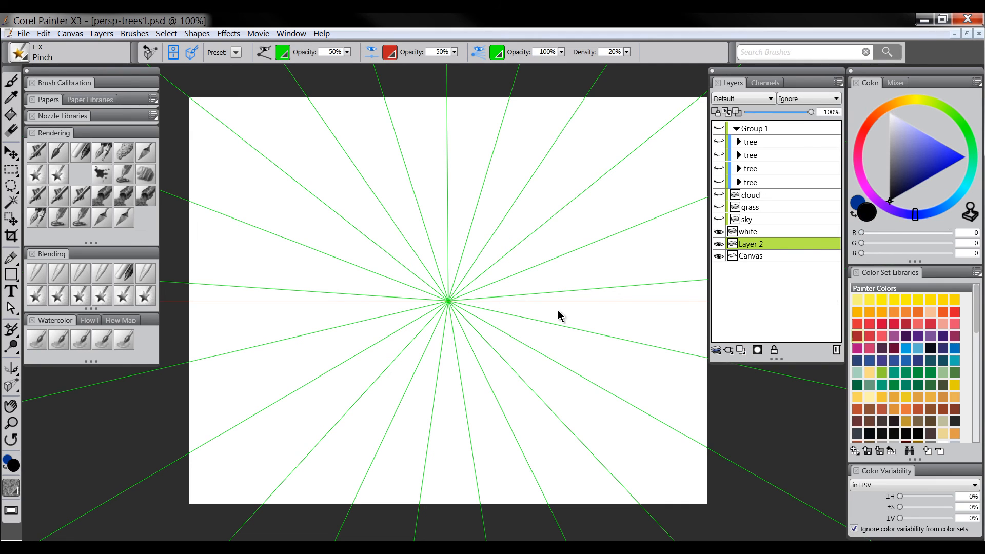
left_click(103, 152)
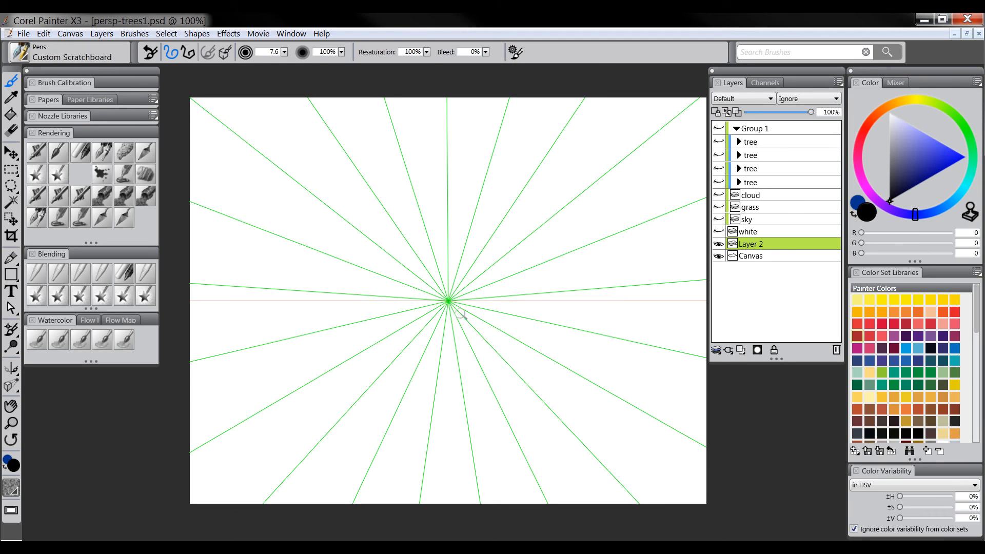
- Draw a railway track with two rails converging on the vanishing point and crossbars that widen toward the foreground
left_click_drag(448, 303, 251, 514)
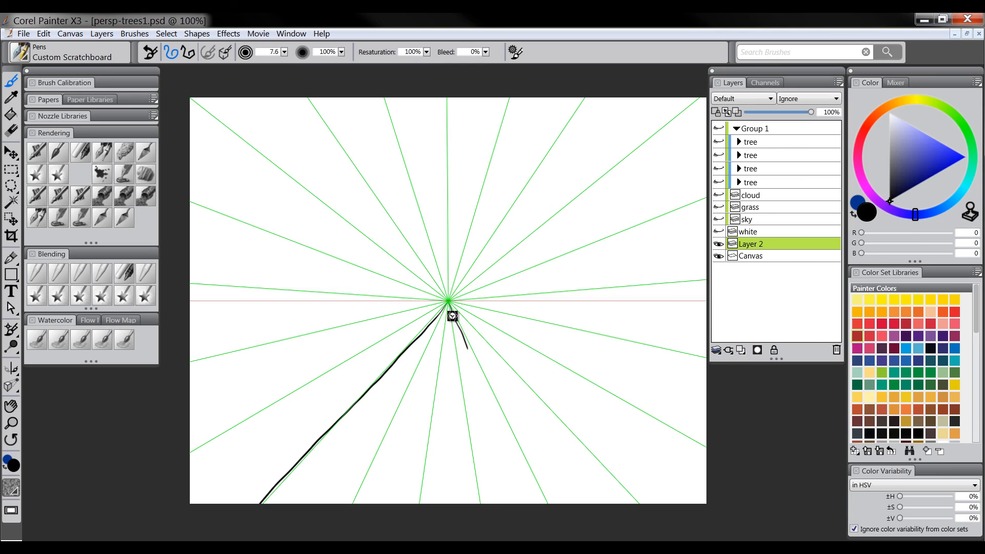
left_click_drag(458, 313, 649, 503)
left_click_drag(445, 309, 474, 319)
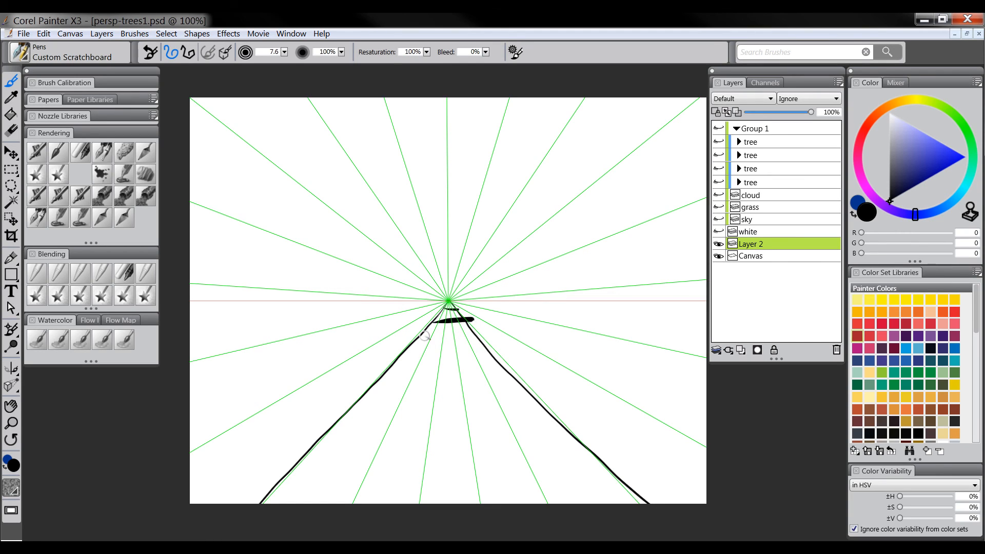
left_click_drag(412, 343, 491, 341)
left_click_drag(388, 371, 505, 374)
left_click_drag(357, 407, 552, 417)
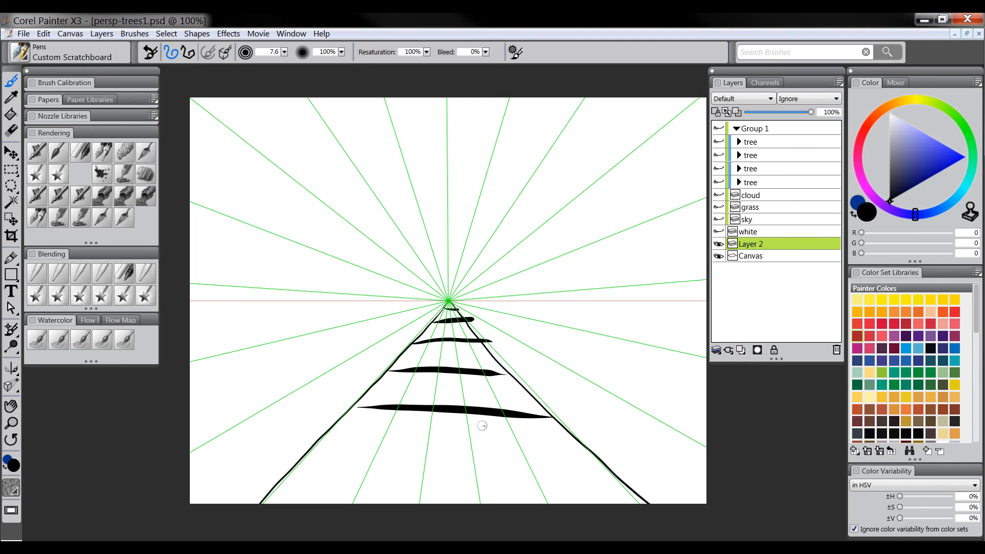
left_click_drag(309, 460, 597, 471)
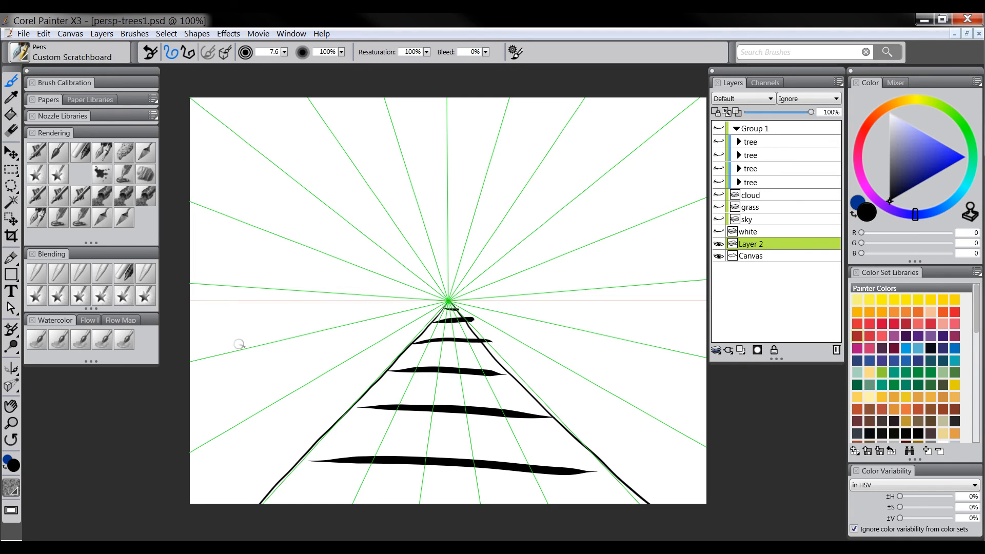
- Sketch a row of trees on the left half of the canvas, shrinking along the guides toward the vanishing point
mouse_move(216, 354)
left_mouse_down()
mouse_move(217, 229)
mouse_move(192, 187)
mouse_move(189, 234)
mouse_move(234, 213)
left_mouse_up()
mouse_move(273, 342)
left_mouse_down()
mouse_move(271, 219)
mouse_move(279, 237)
left_mouse_up()
mouse_move(330, 327)
left_mouse_down()
mouse_move(332, 245)
mouse_move(322, 257)
mouse_move(339, 252)
left_mouse_up()
mouse_move(372, 317)
left_mouse_down()
mouse_move(371, 259)
mouse_move(369, 271)
mouse_move(378, 268)
left_mouse_up()
left_click_drag(396, 310, 398, 280)
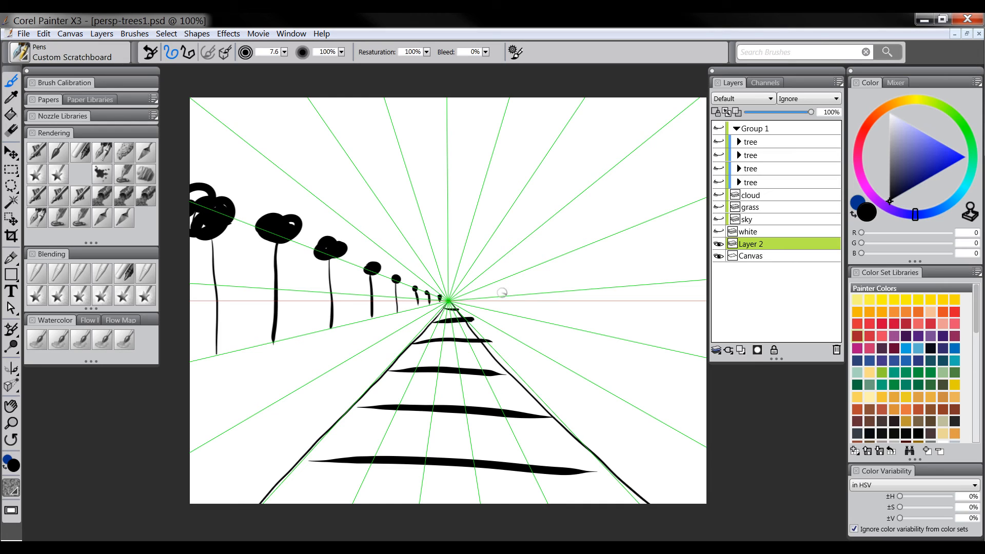
- Draw a fence on the right half of the canvas with a slanted top rail and posts growing toward the foreground
mouse_move(513, 333)
left_mouse_down()
mouse_move(508, 280)
mouse_move(664, 201)
left_mouse_up()
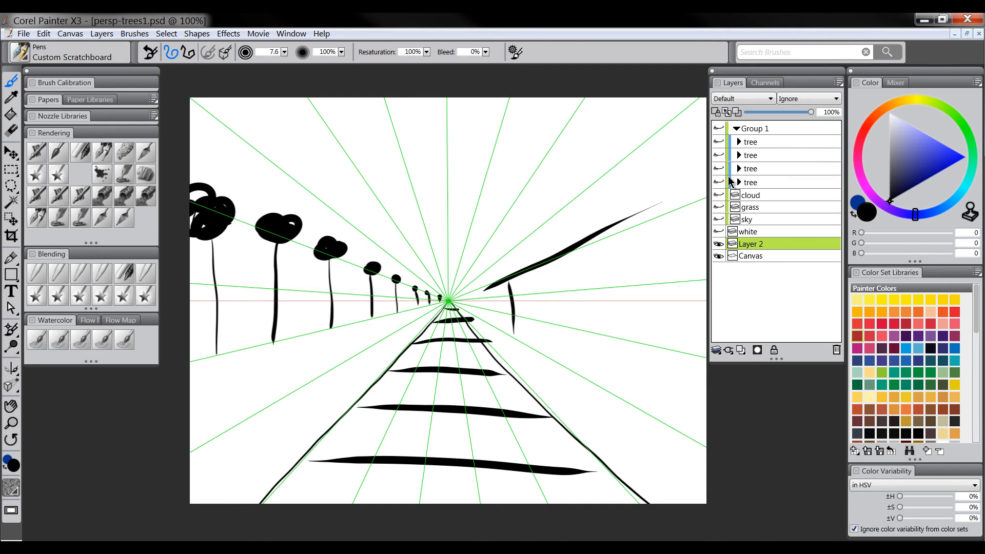
left_click_drag(546, 266, 552, 357)
left_click_drag(599, 236, 608, 393)
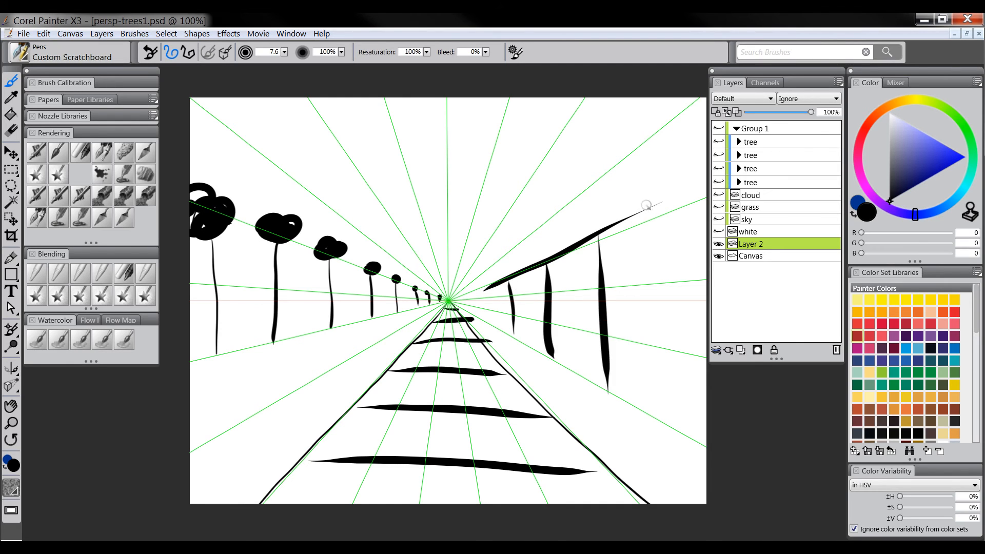
left_click_drag(648, 204, 667, 414)
left_click_drag(606, 234, 706, 172)
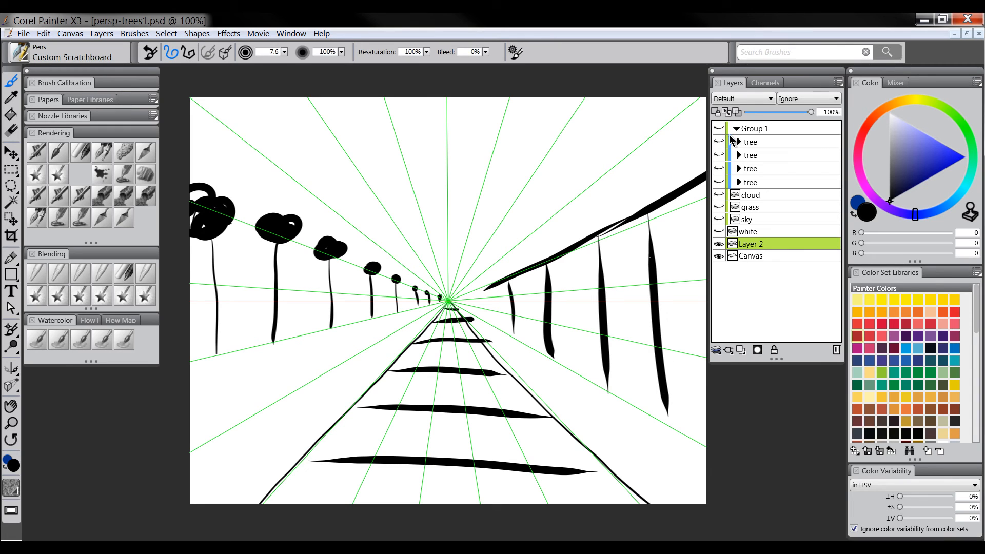
- Hide the perspective guides and draw the horizon line, the fence's base line and its remaining posts near the vanishing point
key("ctrl+semicolon")
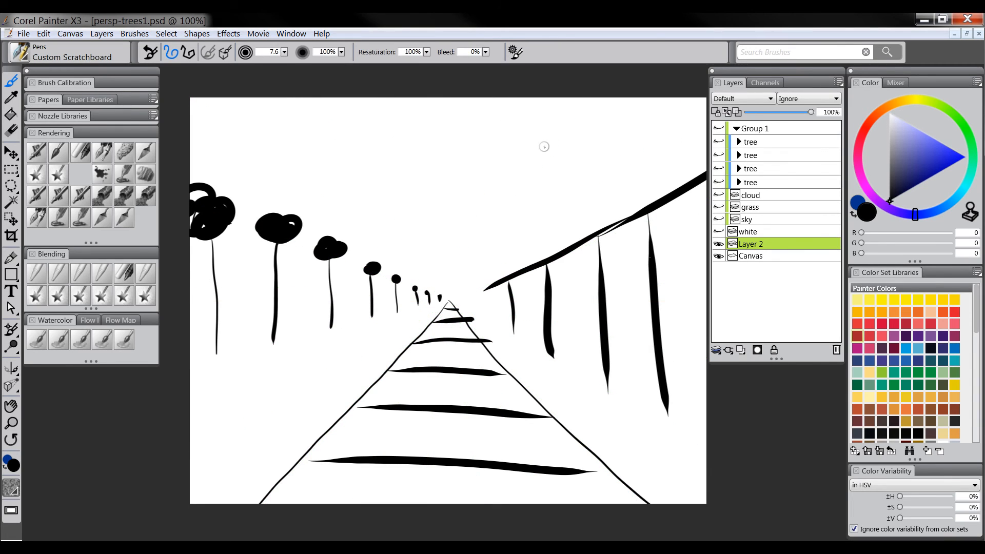
mouse_move(450, 300)
left_mouse_down()
mouse_move(195, 301)
mouse_move(693, 334)
mouse_move(757, 351)
left_mouse_up()
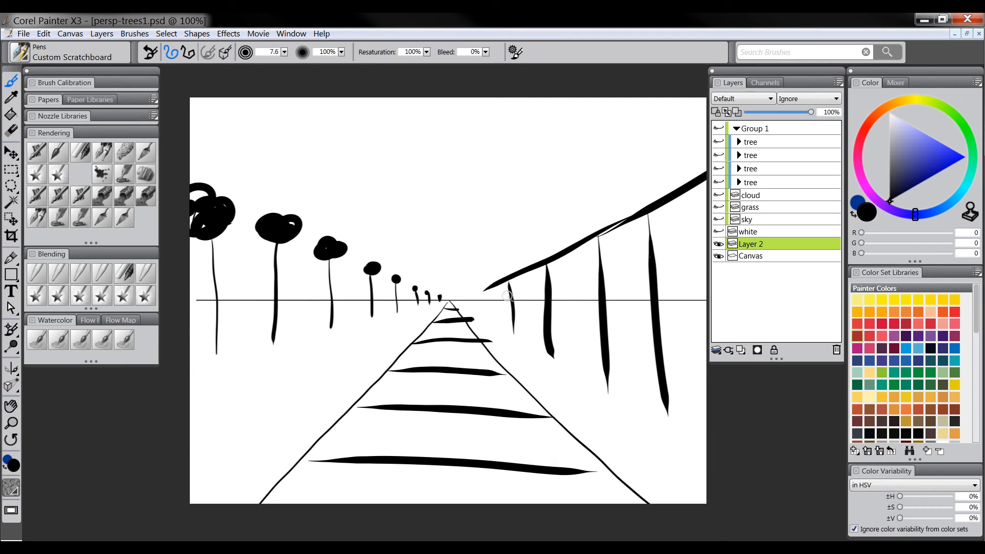
left_click_drag(490, 289, 475, 319)
mouse_move(497, 277)
left_mouse_down()
mouse_move(448, 302)
mouse_move(746, 481)
left_mouse_up()
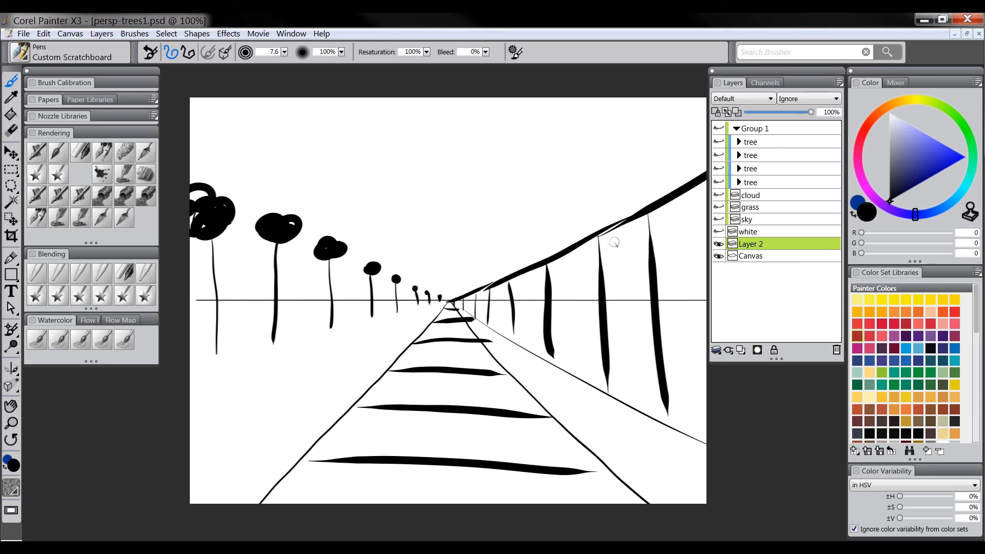
- Hide the sketch layer and show the white layer and Group 1 again
left_click(719, 244)
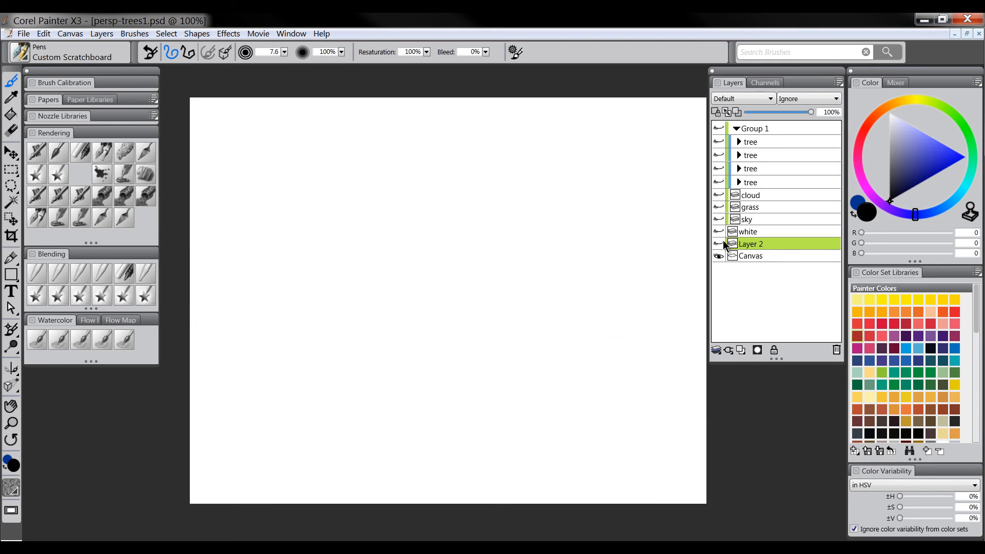
left_click(719, 231)
left_click(720, 129)
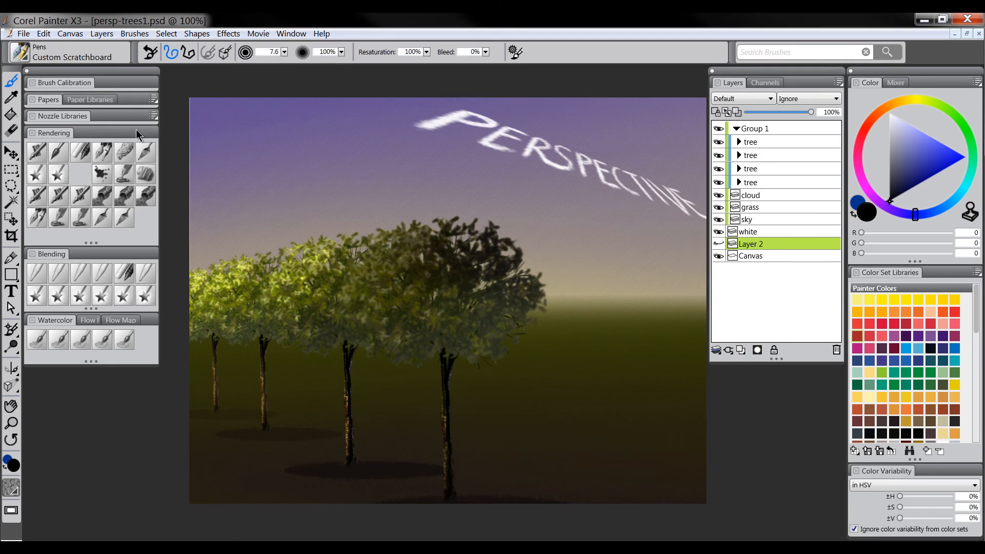
- Return to the Perspective Guides tool and apply the 2 Point General Composition preset
left_click(11, 389)
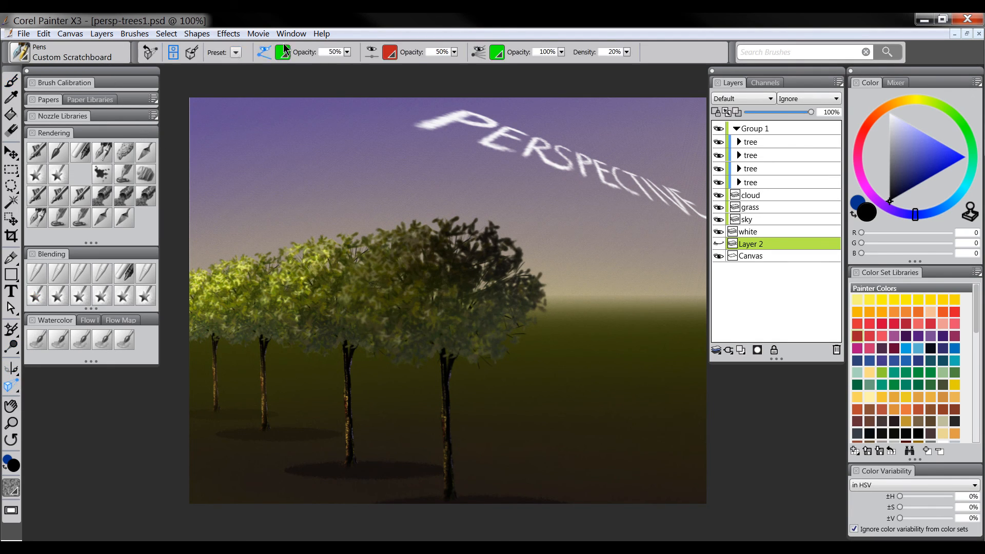
left_click(236, 53)
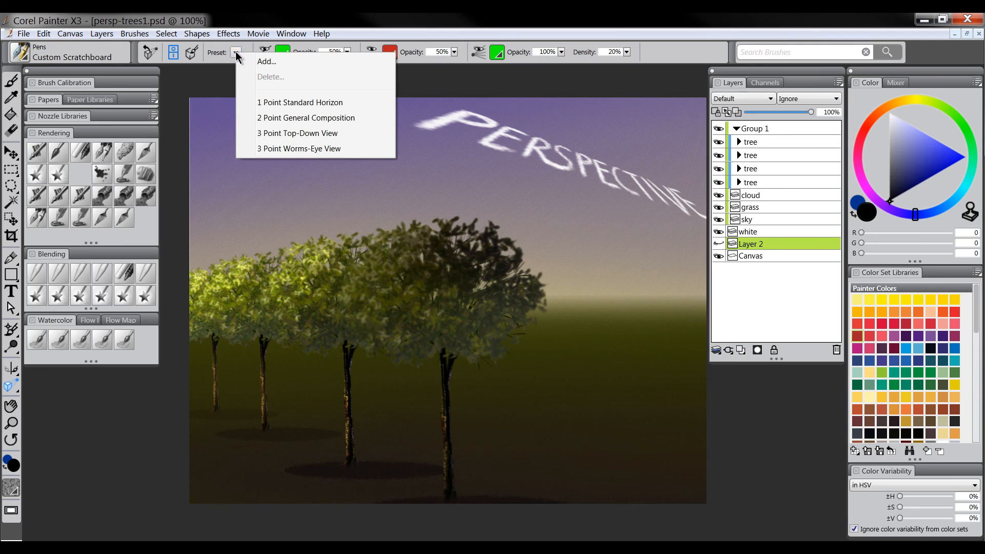
left_click(274, 119)
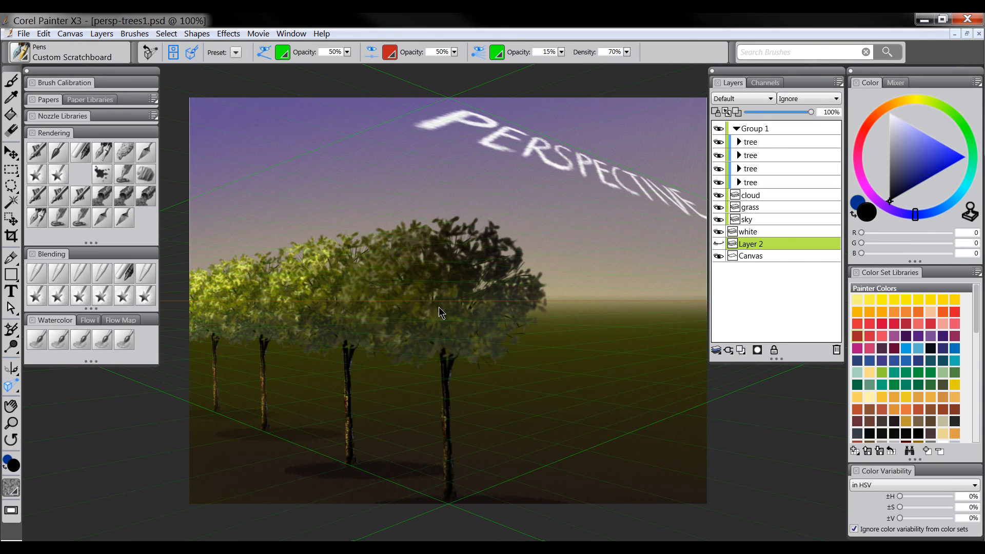
- Examine the layers inside the topmost tree group and view the guides over the painting without the palettes
left_click(740, 142)
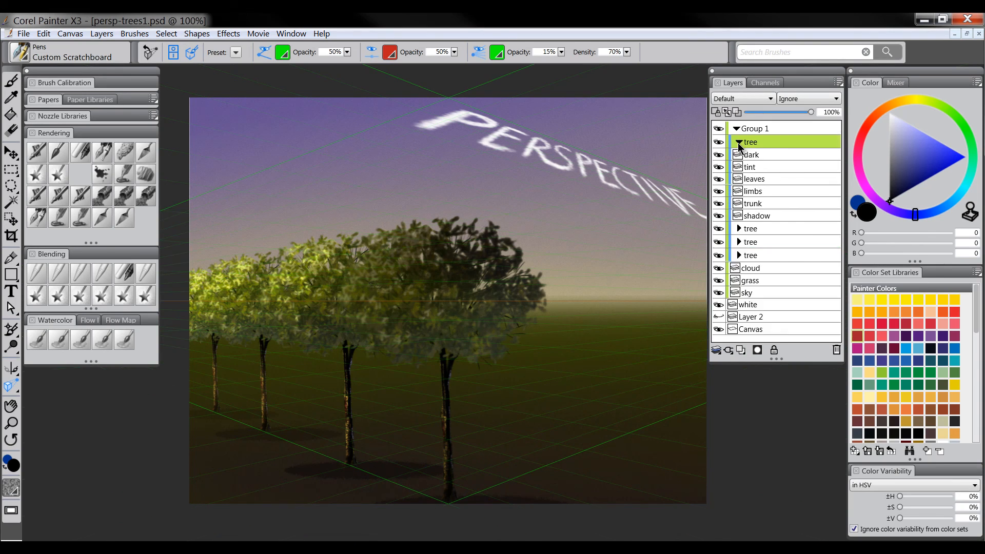
left_click(739, 143)
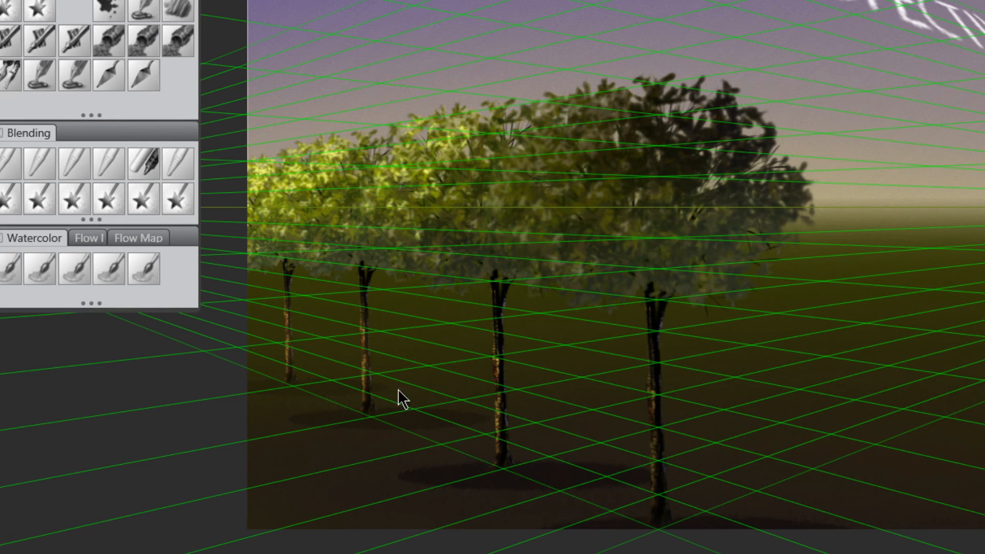
key("Tab")
key("Tab")
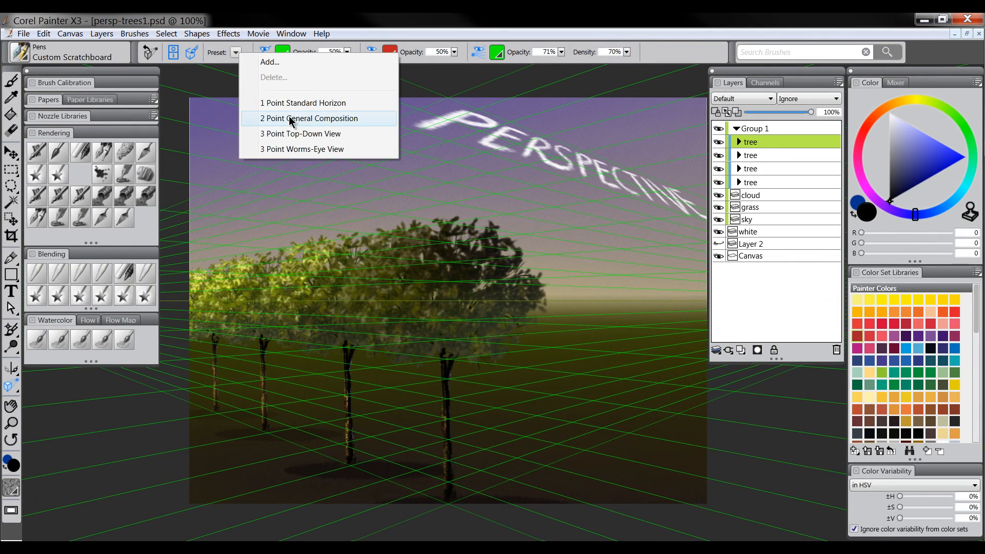
- Apply the 2 Point General Composition preset and view its guides out to the left vanishing point without the palettes
left_click(294, 119)
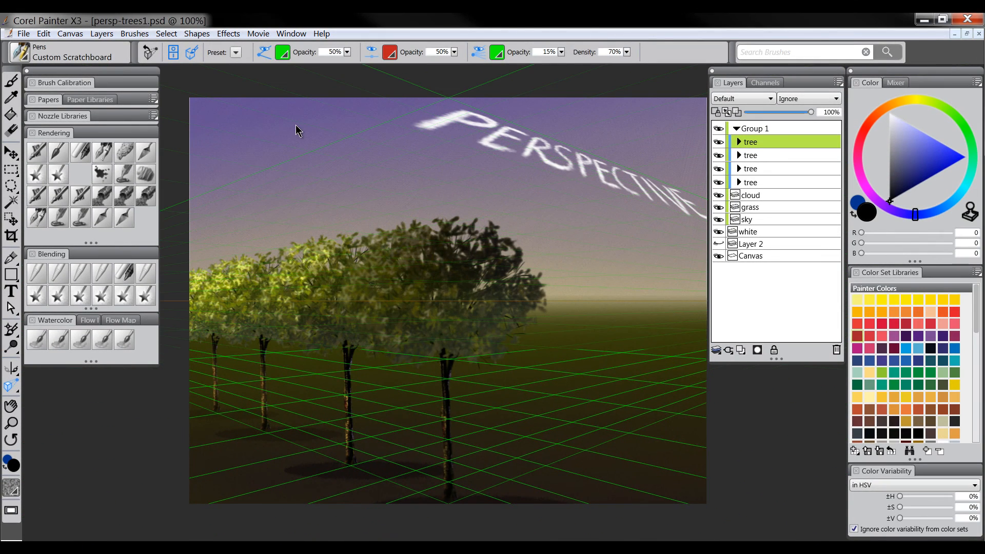
key("Tab")
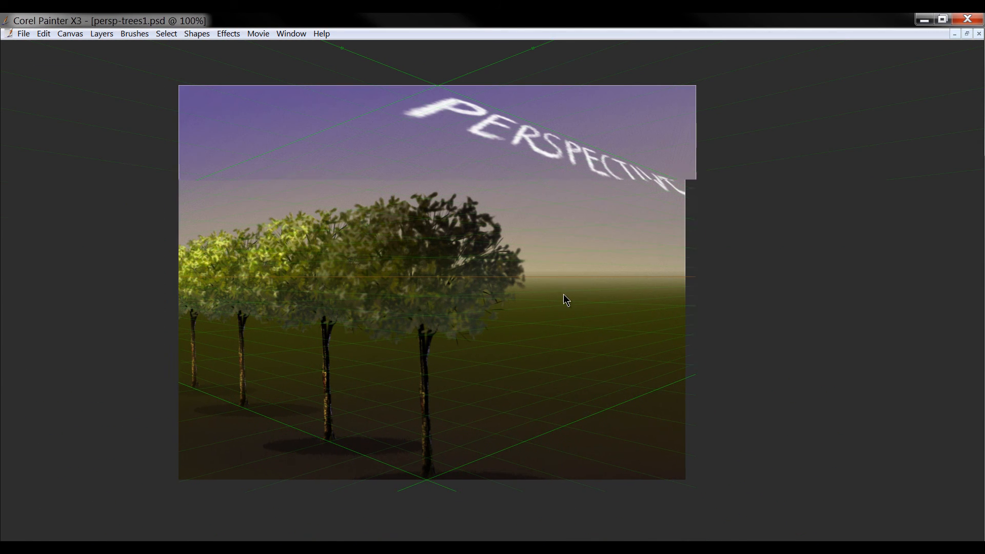
key("space")
left_click_drag(597, 387, 735, 370)
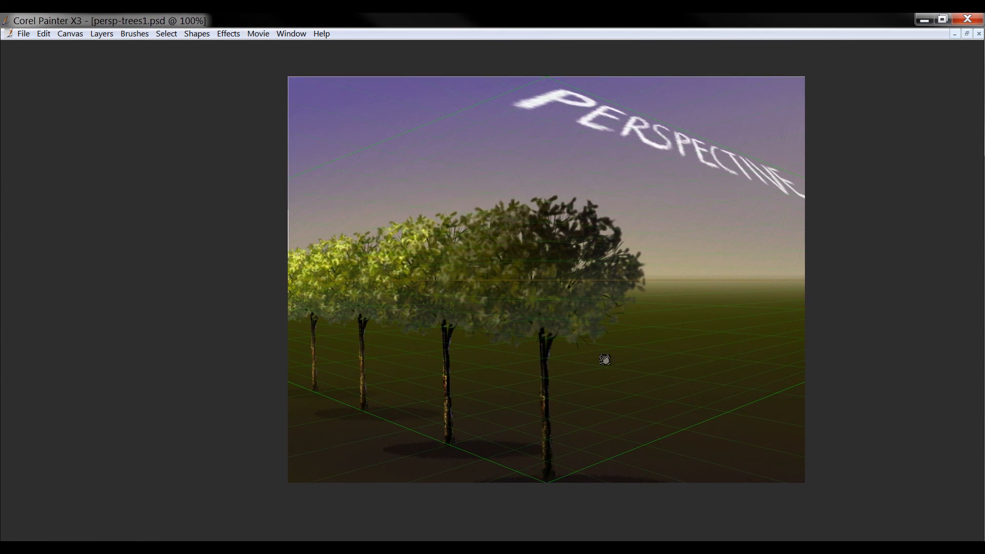
left_click_drag(207, 307, 316, 301)
key("Tab")
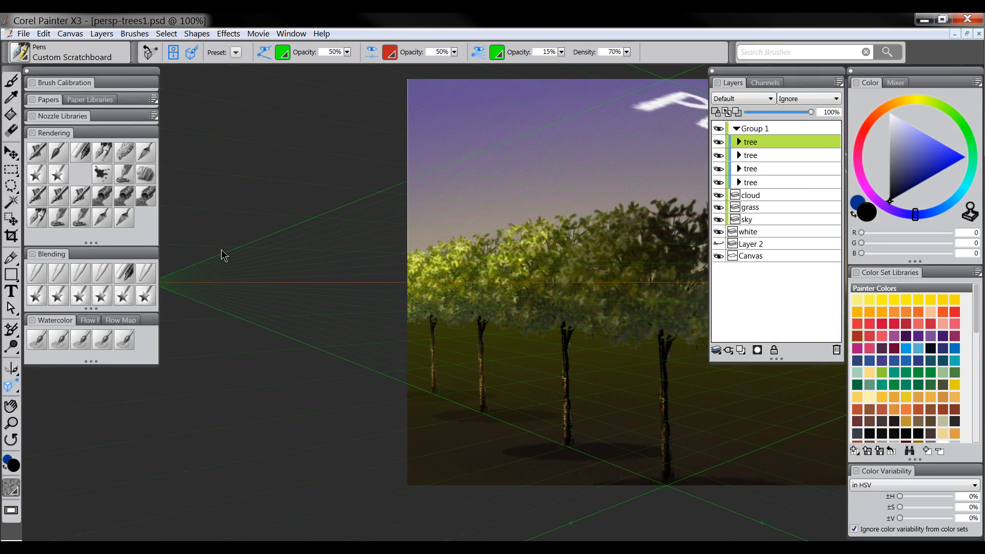
key("Tab")
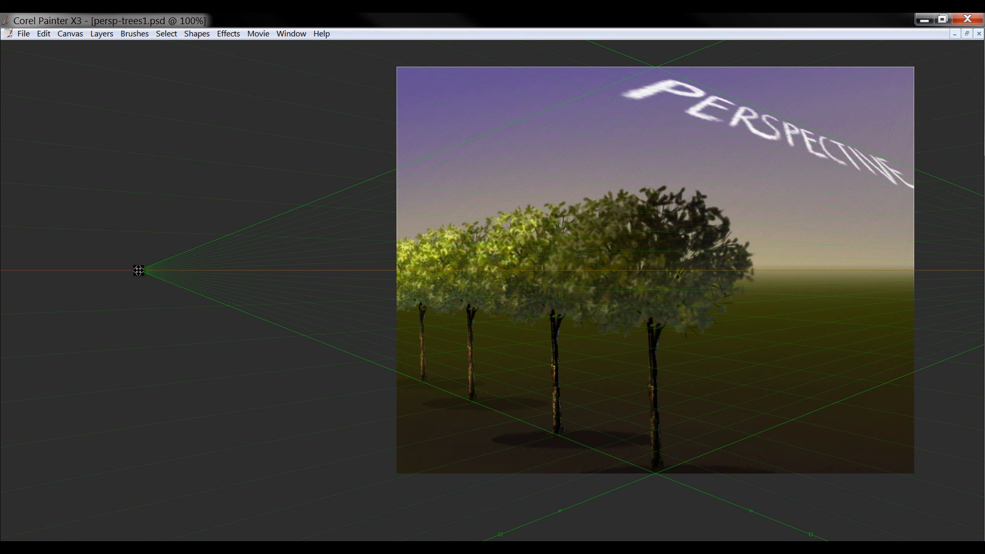
- Try moving the left vanishing point closer to the painting, and reset the guides with the 2 Point General Composition preset
left_click_drag(138, 270, 210, 281)
key("Tab")
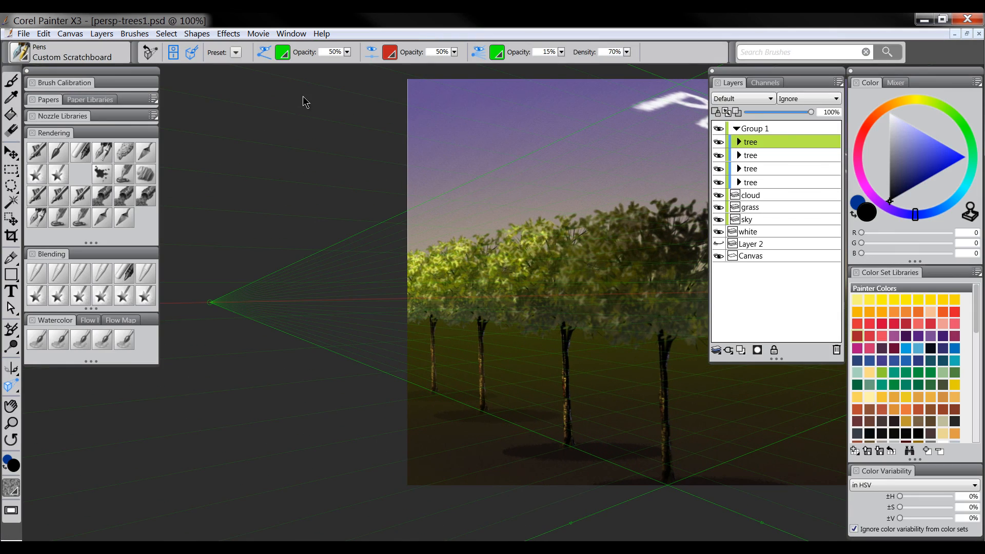
left_click(235, 52)
left_click(277, 121)
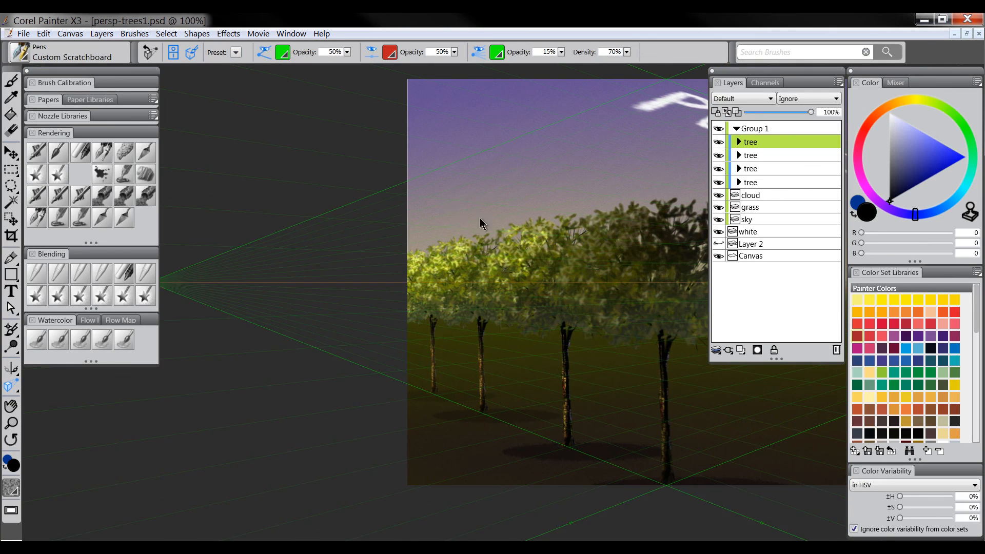
- Add a new layer above Group 1 and set the Custom Scratchboard pen to white with a size of 17.5
mouse_move(580, 306)
left_mouse_down()
mouse_move(405, 321)
mouse_move(363, 311)
left_mouse_up()
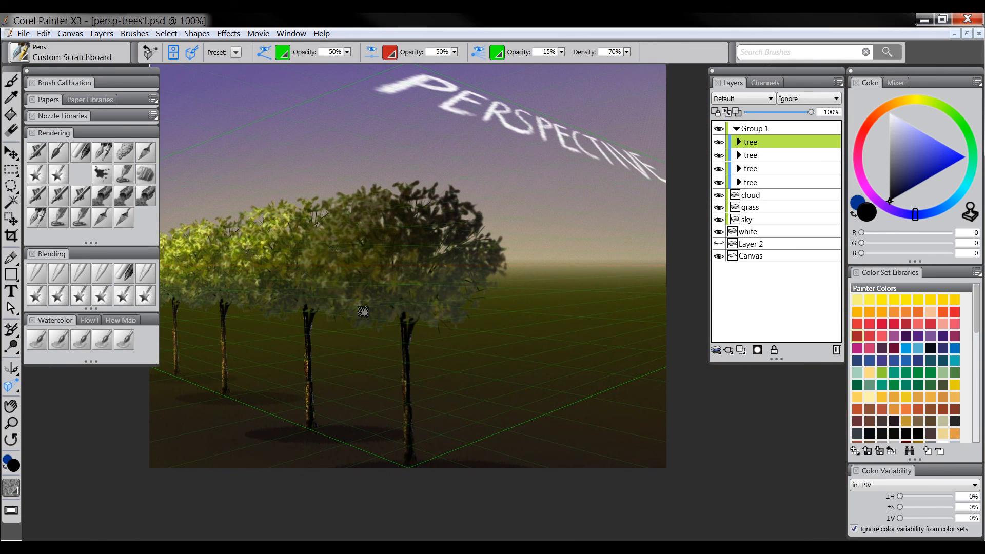
left_click_drag(491, 319, 519, 332)
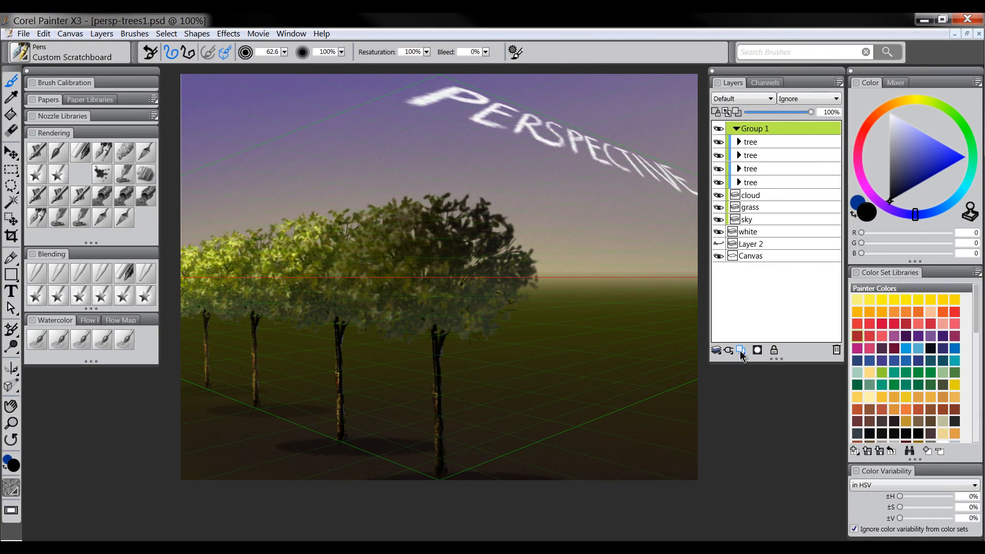
left_click(741, 350)
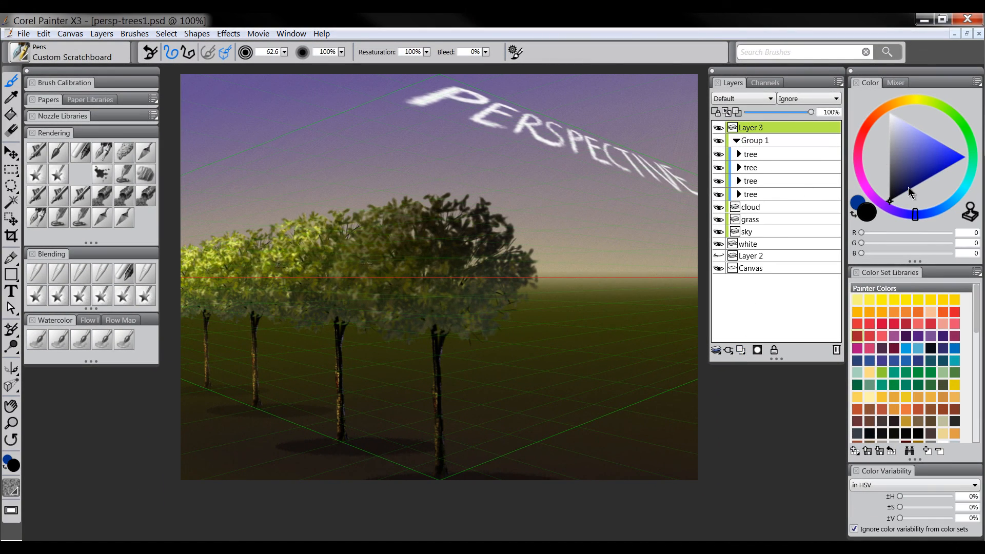
left_click_drag(898, 121, 837, 45)
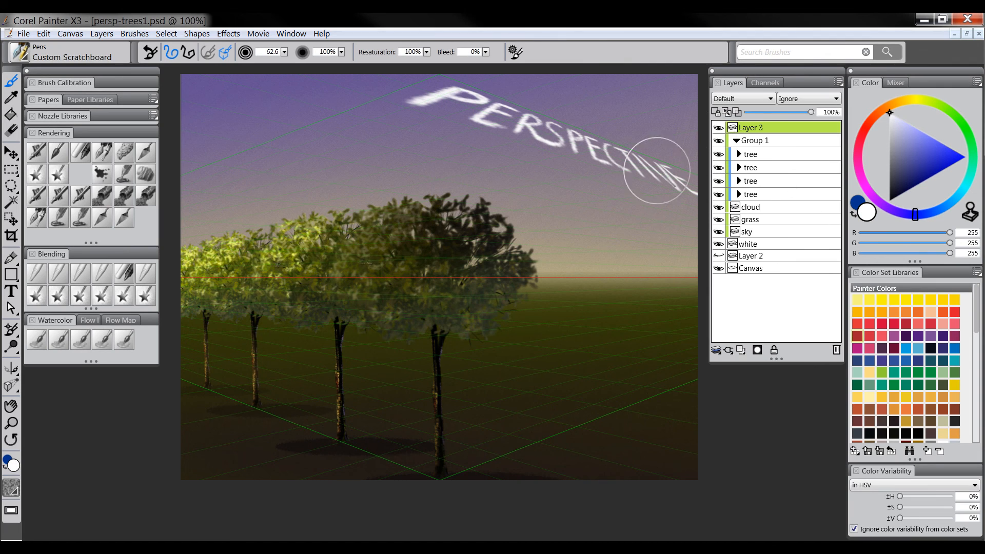
key("bracketleft")
key("bracketleft")
key("bracketleft")
key("bracketleft")
key("bracketleft")
key("bracketleft")
key("bracketleft")
key("bracketleft")
key("bracketleft")
- Paint a large white stick figure beside the trees with its eyes on the horizon line
mouse_move(616, 236)
left_mouse_down()
mouse_move(553, 347)
mouse_move(615, 241)
mouse_move(633, 328)
mouse_move(616, 239)
left_mouse_up()
key("ctrl+z")
left_click_drag(570, 276, 608, 278)
left_click_drag(595, 350, 587, 515)
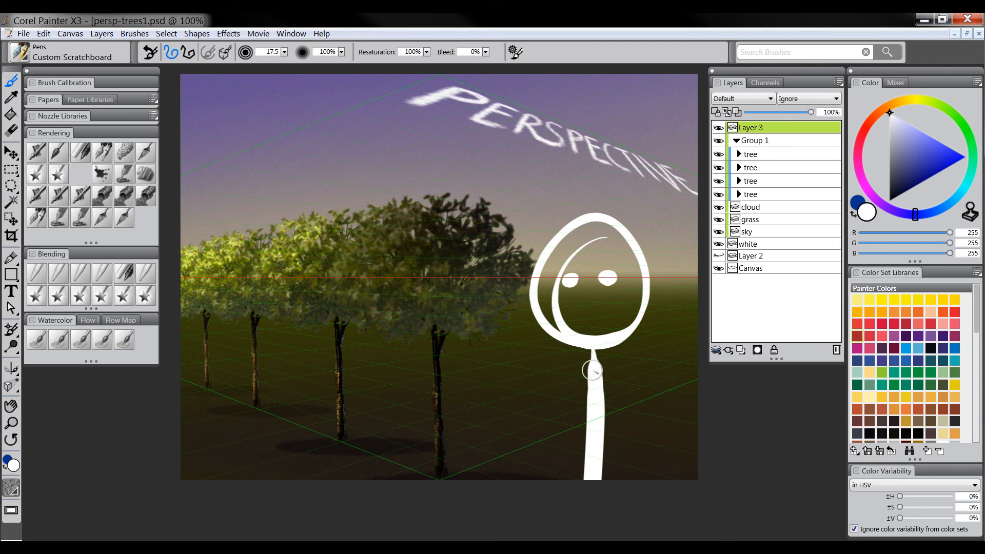
mouse_move(595, 365)
left_mouse_down()
mouse_move(493, 468)
mouse_move(691, 451)
left_mouse_up()
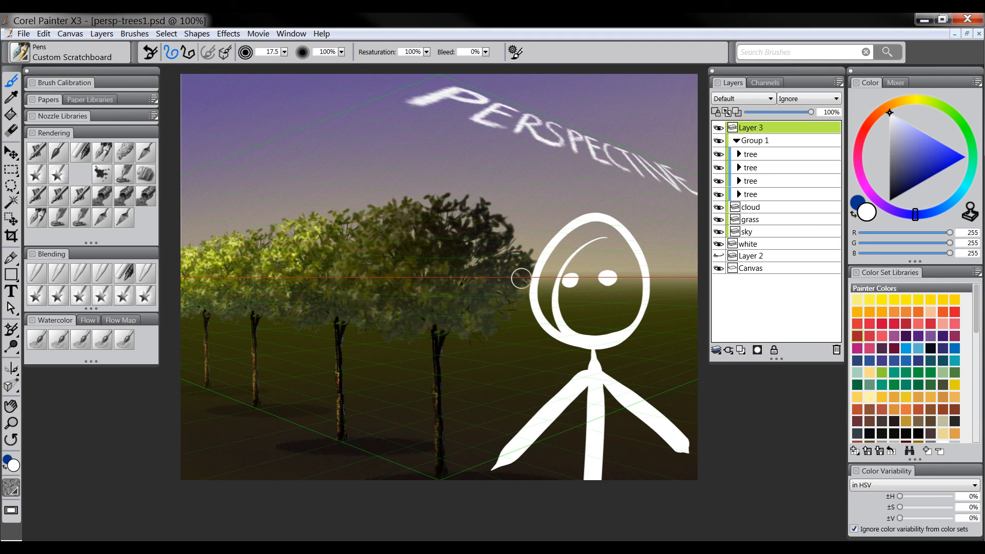
- Undo all the strokes of the large stick figure
key("ctrl+z")
key("ctrl+z")
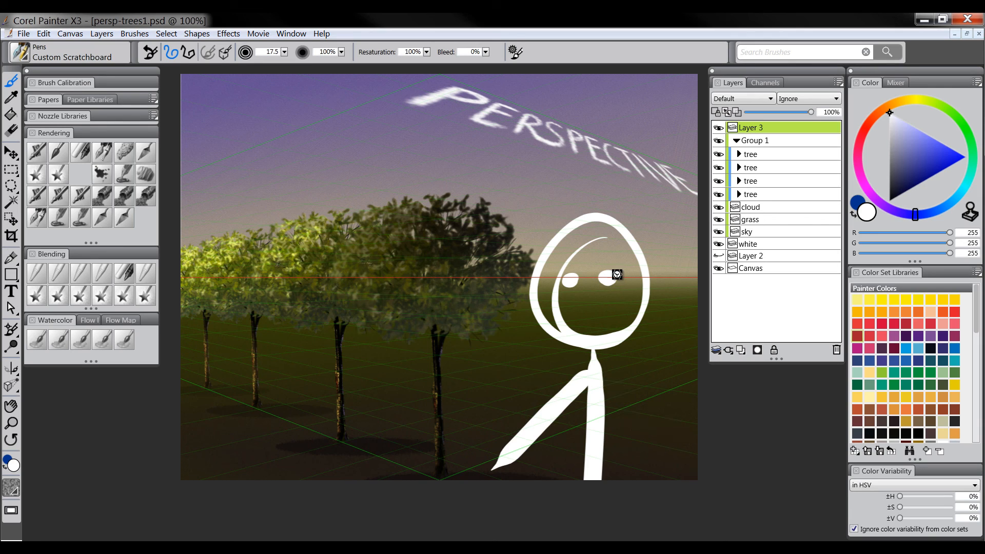
key("ctrl+z")
key("ctrl+z")
key("ctrl+z")
key("ctrl+z")
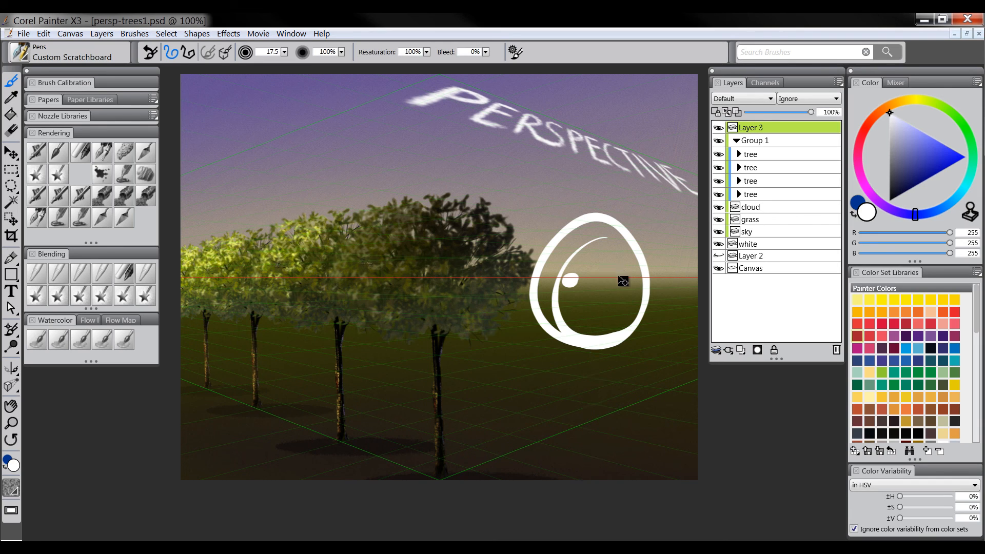
key("ctrl+z")
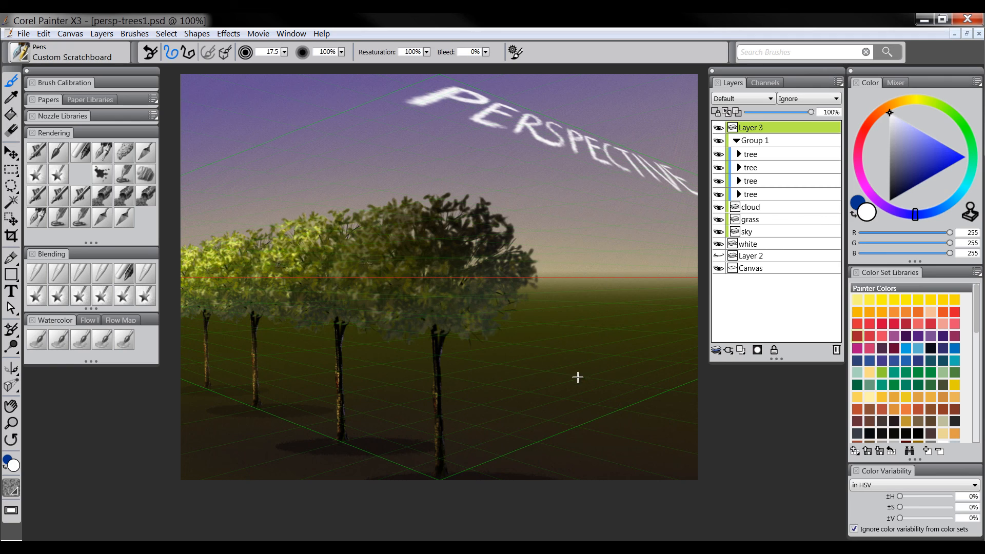
- Paint a small white stick figure entirely below the horizon line, beside the front tree, with the brush size at 20.1
mouse_move(594, 365)
left_mouse_down()
mouse_move(572, 396)
mouse_move(596, 362)
left_mouse_up()
left_click(587, 389)
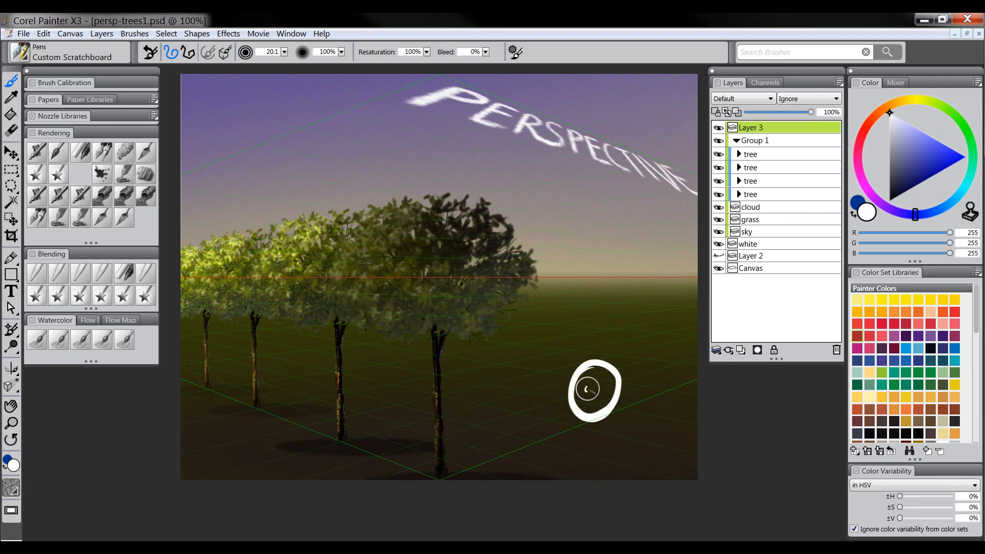
left_click(599, 389)
left_click_drag(593, 421, 594, 461)
mouse_move(590, 431)
left_mouse_down()
mouse_move(564, 450)
mouse_move(615, 447)
mouse_move(578, 475)
left_mouse_up()
left_click_drag(594, 453, 618, 473)
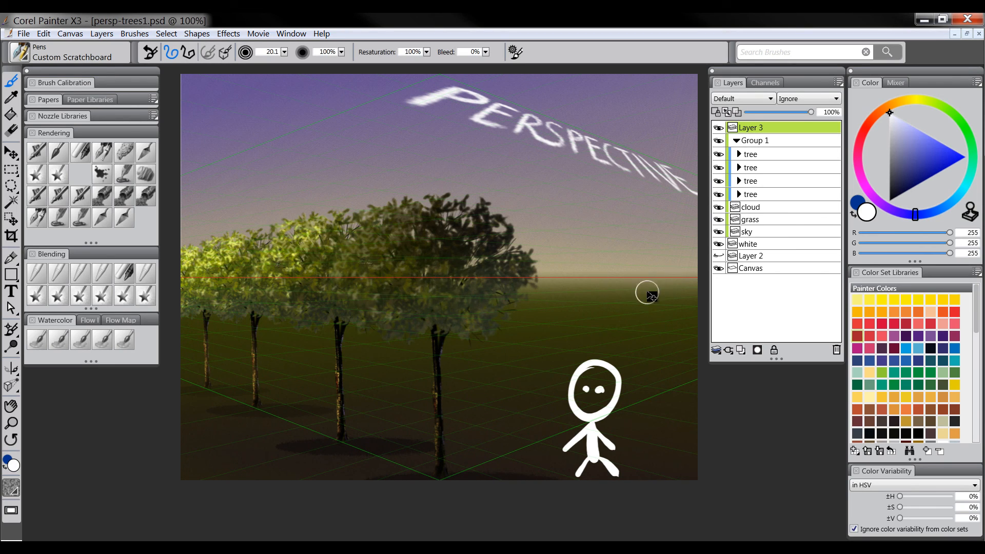
- Undo all the strokes of the small stick figure
key("ctrl+z")
key("ctrl+z")
key("ctrl+z")
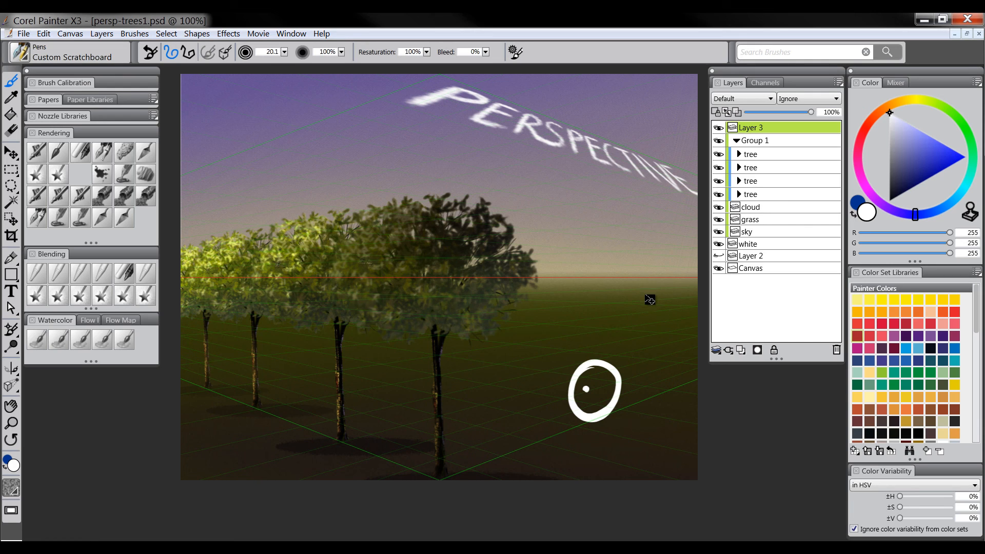
key("ctrl+z")
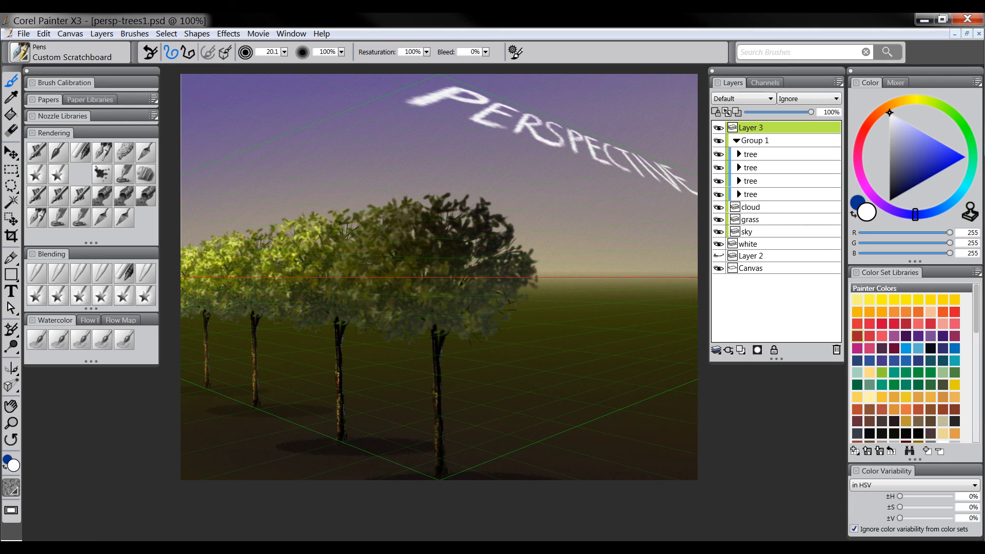
- Switch to the Perspective Guides tool and examine how the two-point guides extend beyond the painting without the palettes
key("Tab")
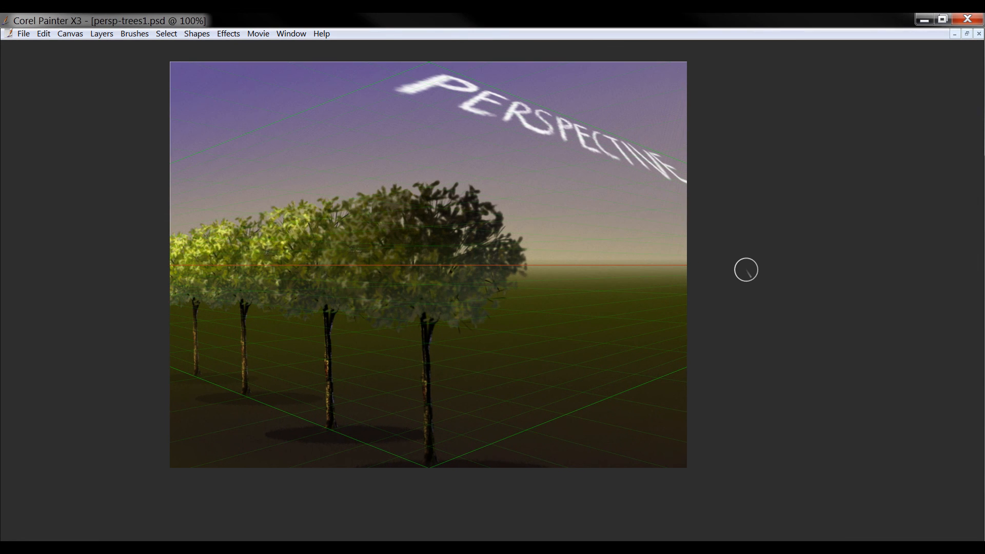
key("Tab")
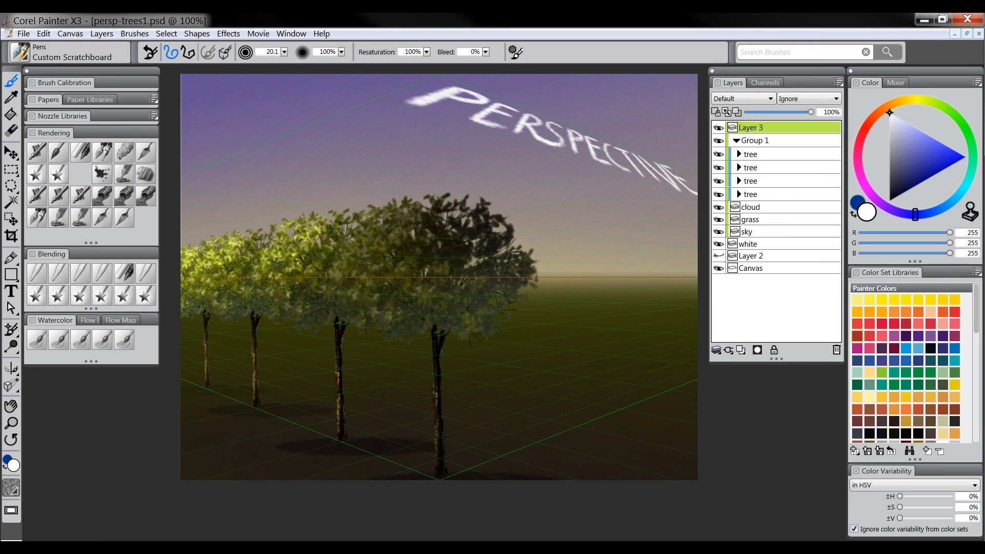
left_click(14, 393)
key("Tab")
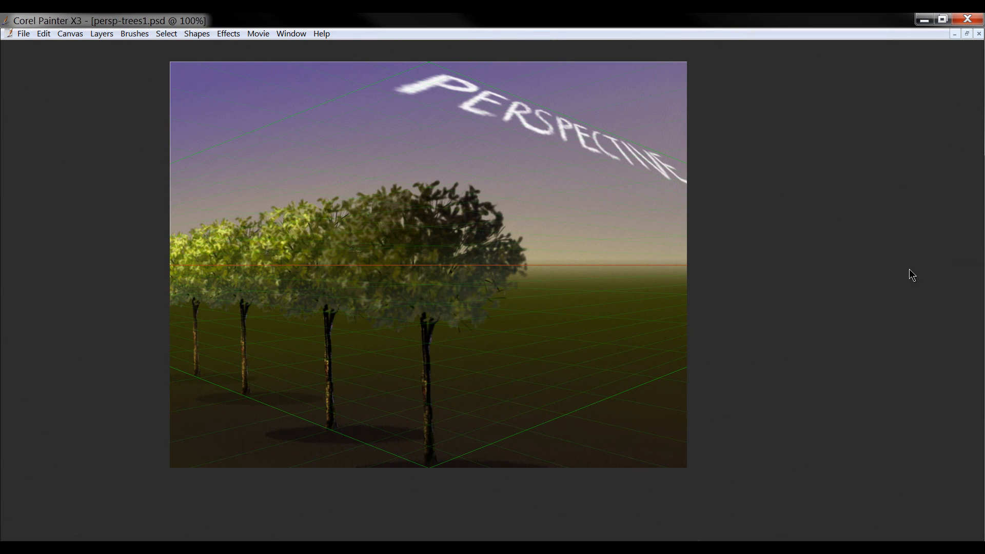
key("Tab")
key("Tab")
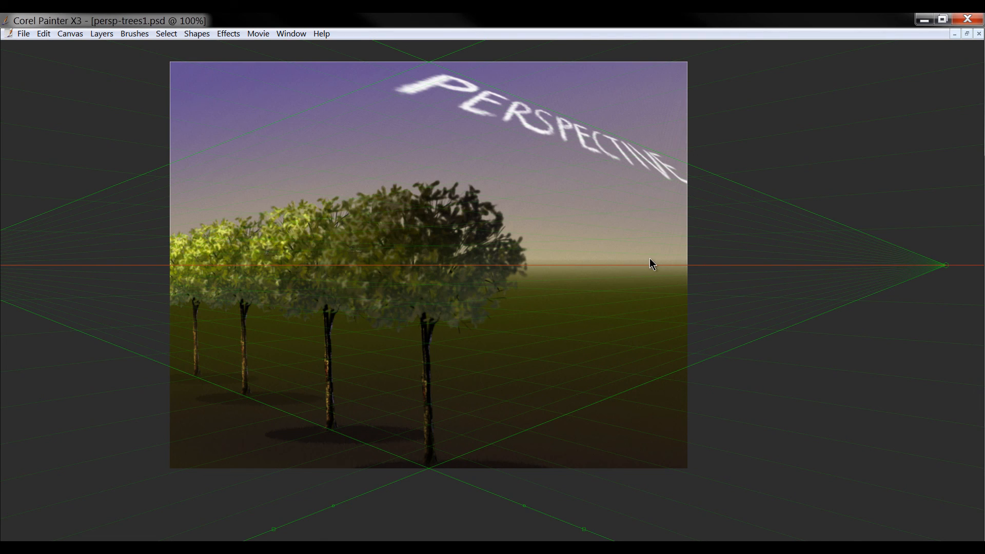
key("Tab")
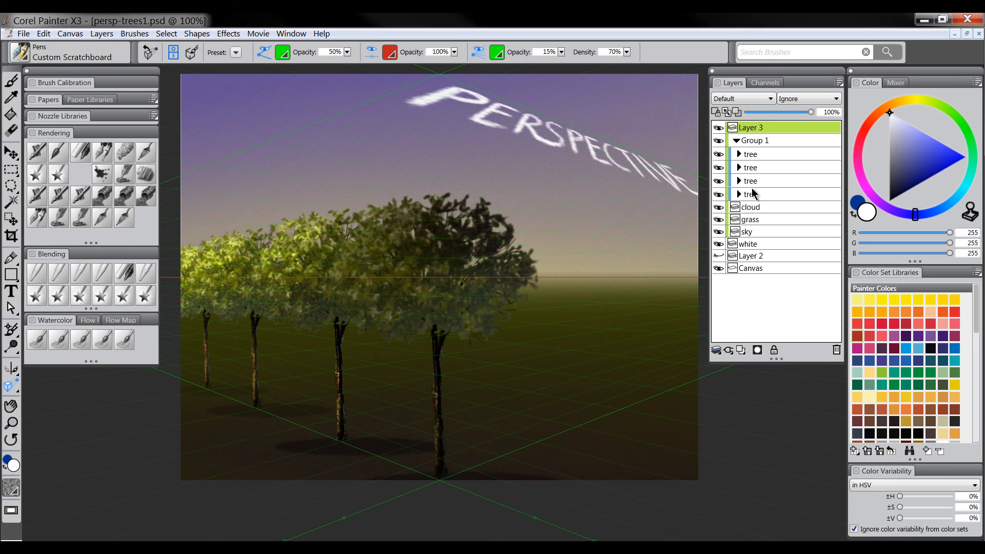
- Transform the topmost tree group, squashing the front tree from its top down to about half its height
left_click(752, 193)
left_click(752, 155)
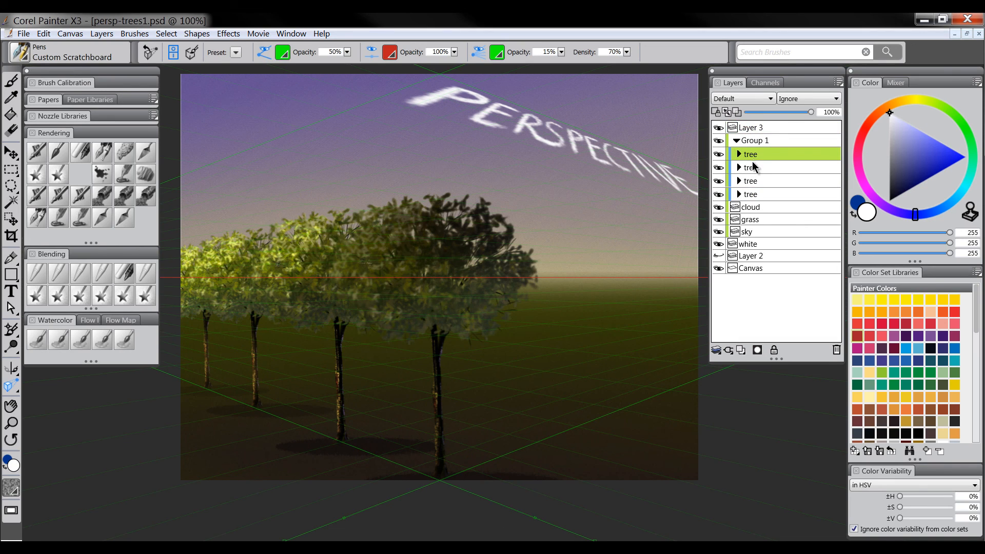
left_click_drag(19, 150, 46, 155)
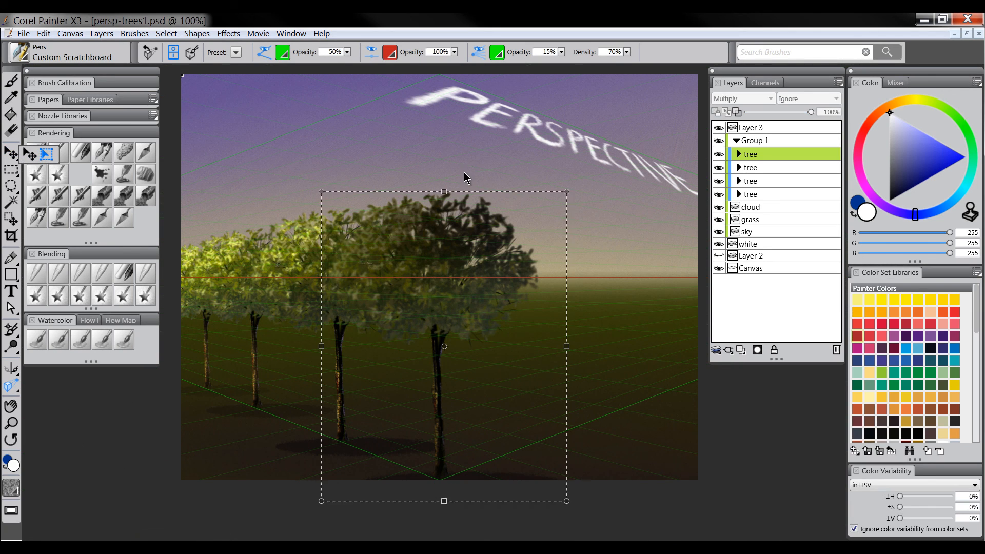
left_click_drag(445, 193, 458, 352)
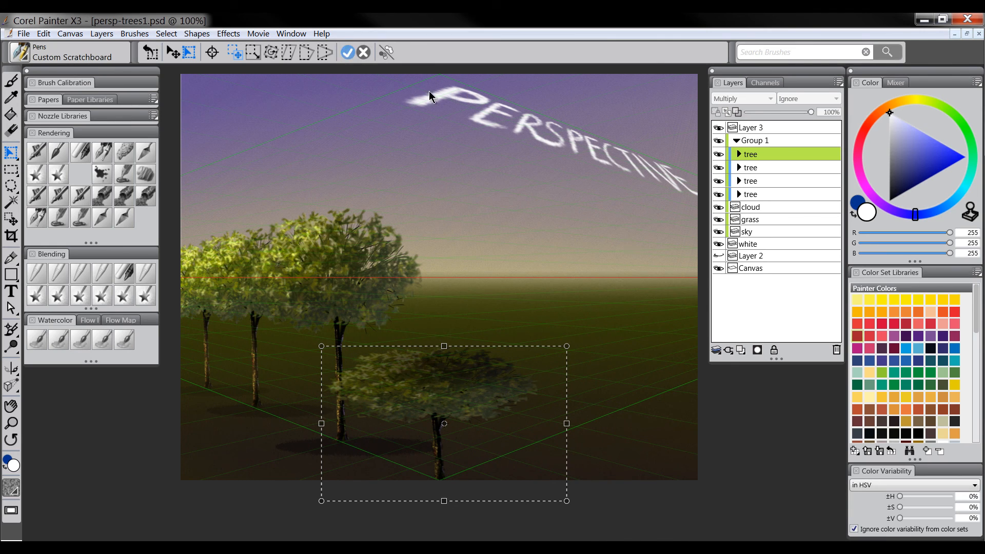
key("Return")
- Transform the lowest tree group, stretching the farthest tree upward to about double its height, and commit it
left_click(751, 195)
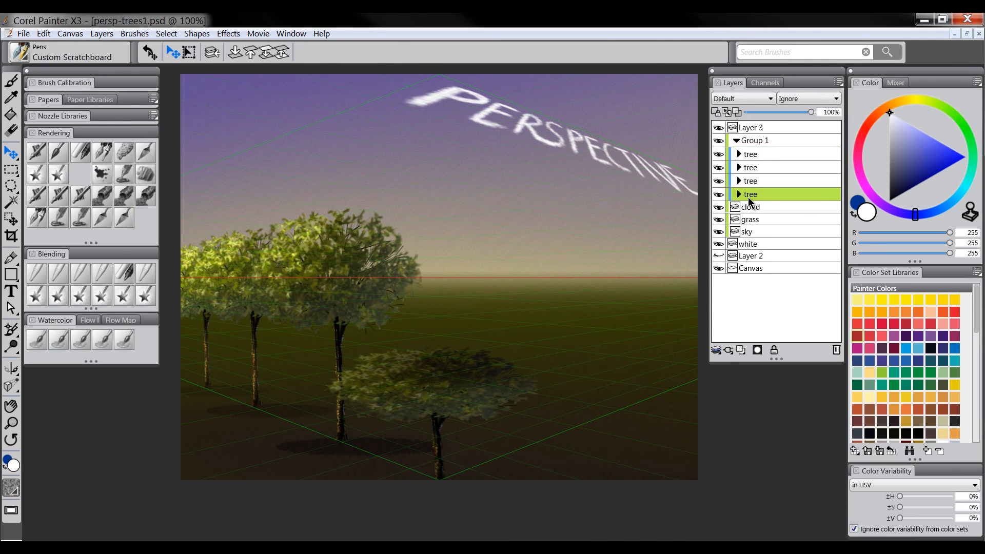
left_click(11, 157)
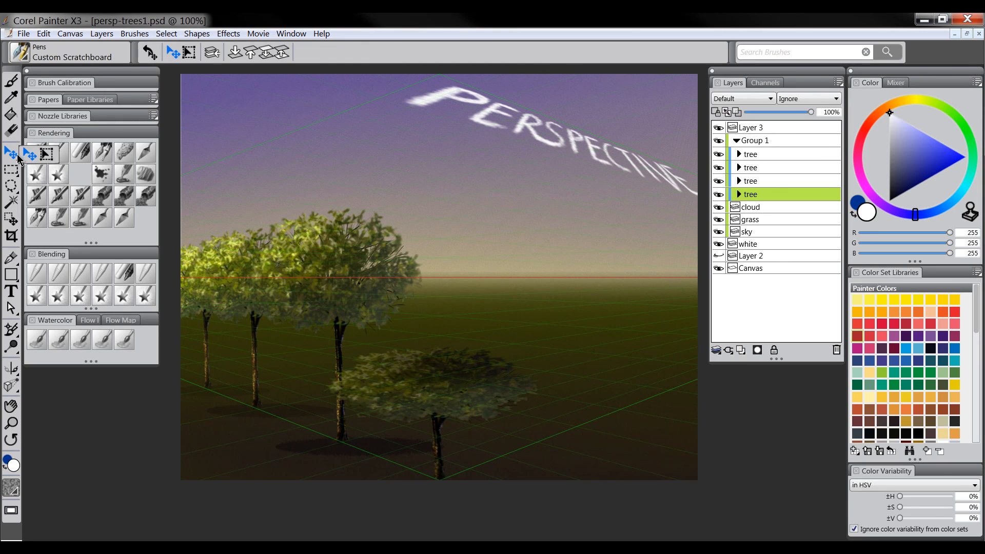
left_click(46, 155)
left_click_drag(211, 233, 221, 60)
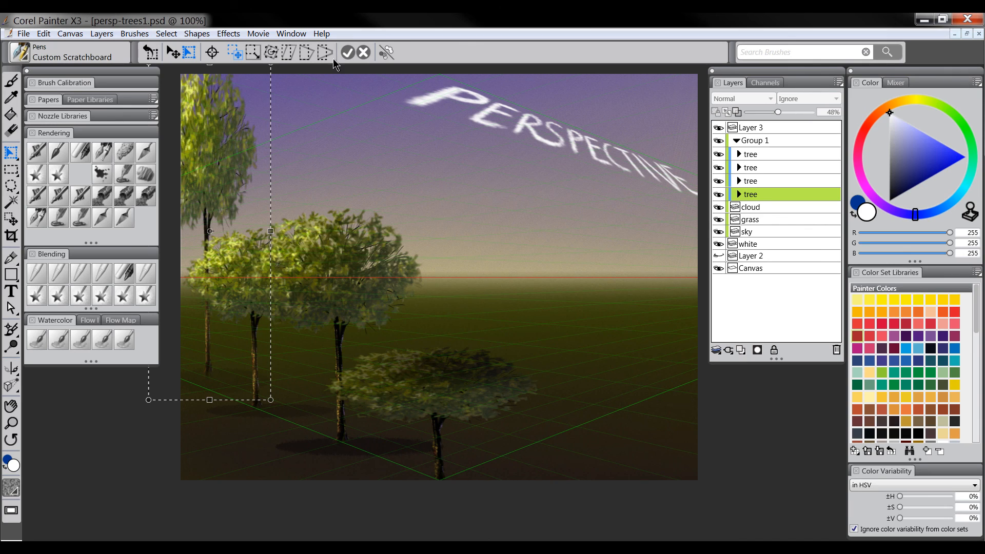
left_click(348, 52)
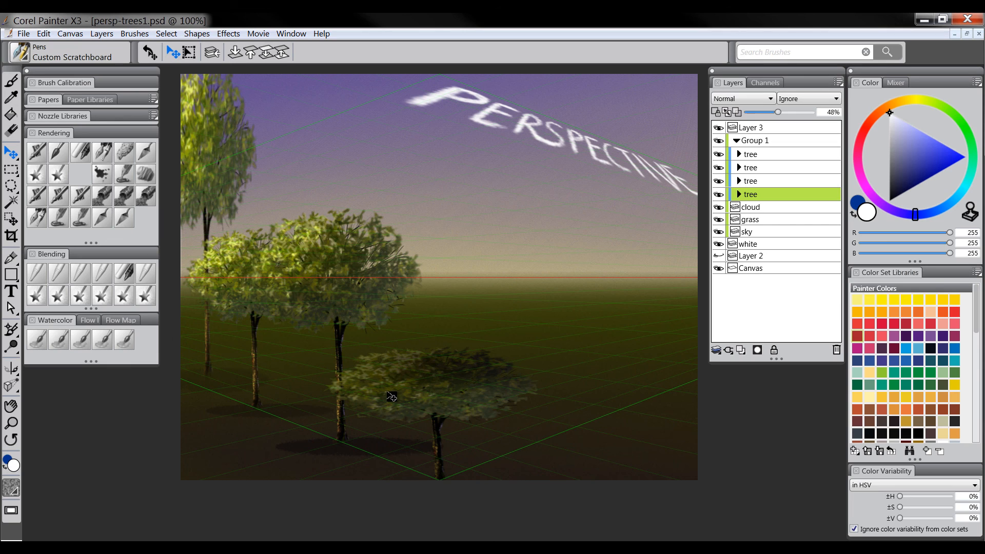
- Add a new layer above Layer 2 and set the painting colour to light blue, RGB 158, 230, 255
left_click_drag(489, 415, 510, 411)
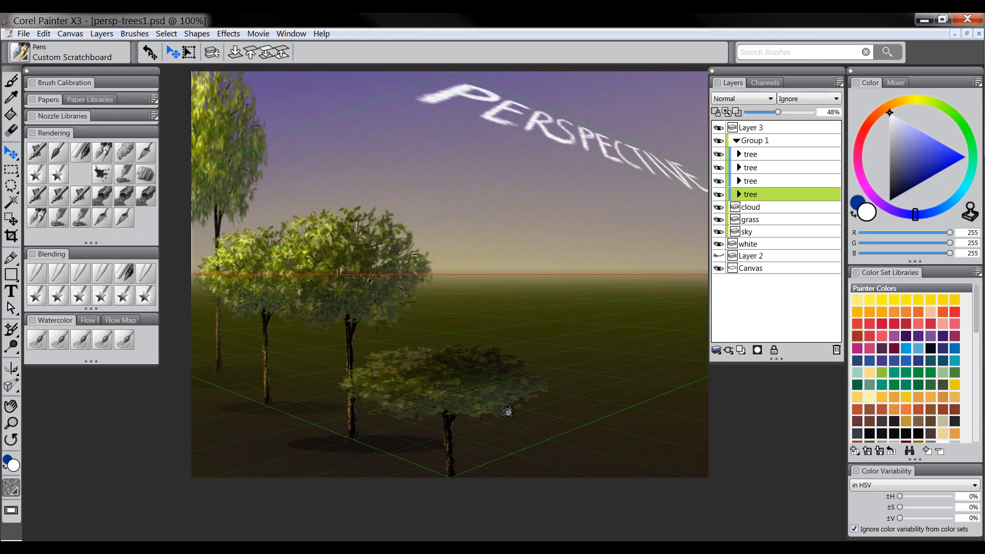
left_click_drag(606, 340, 597, 349)
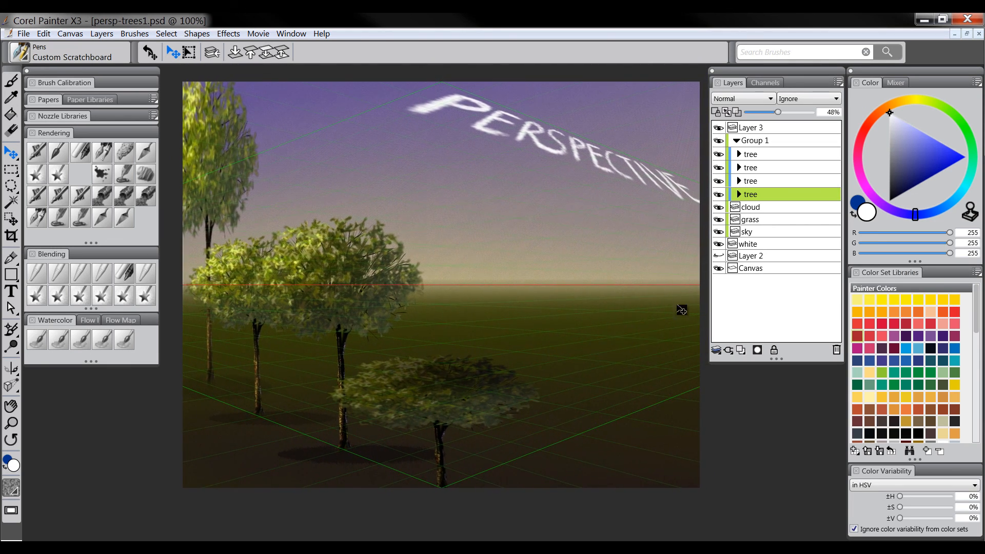
left_click(751, 257)
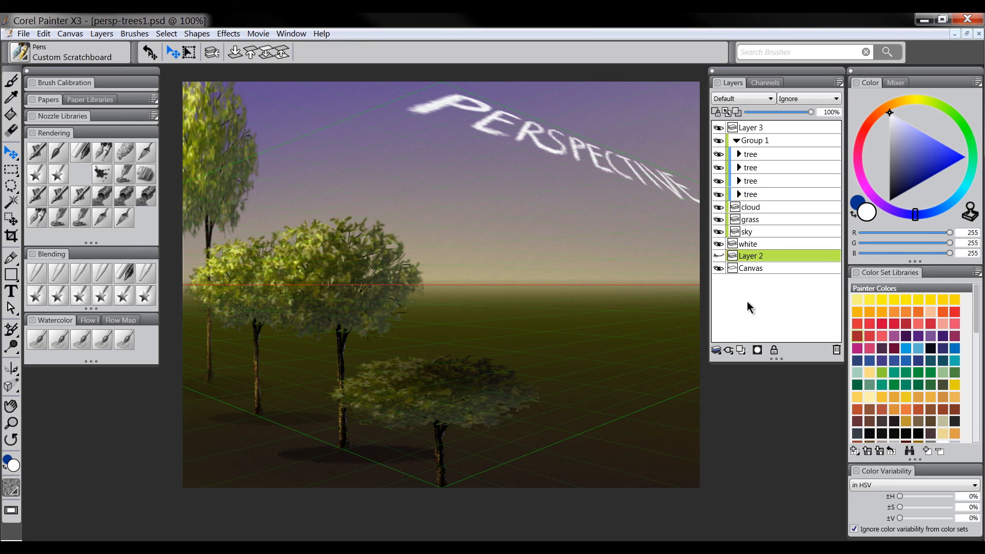
left_click(743, 352)
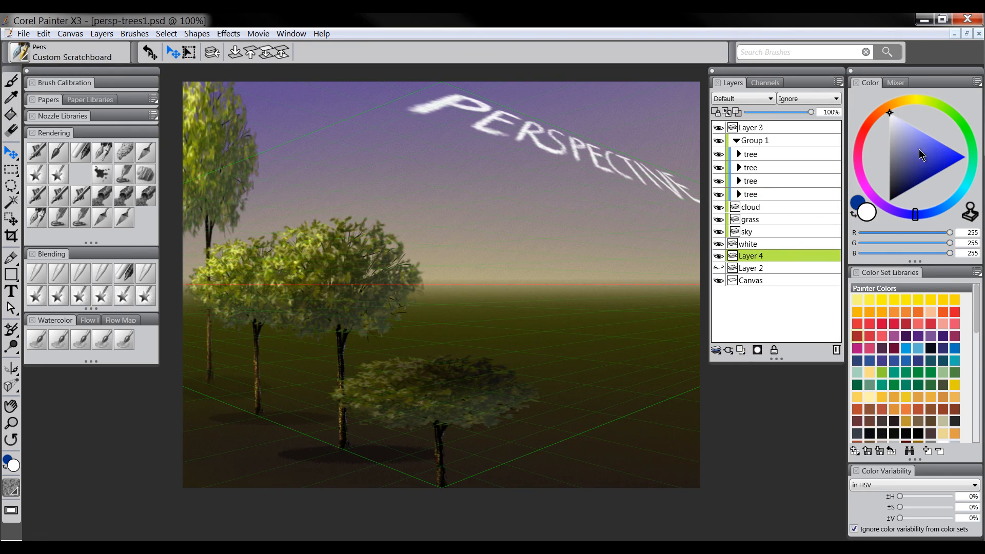
left_click(954, 204)
left_click(919, 129)
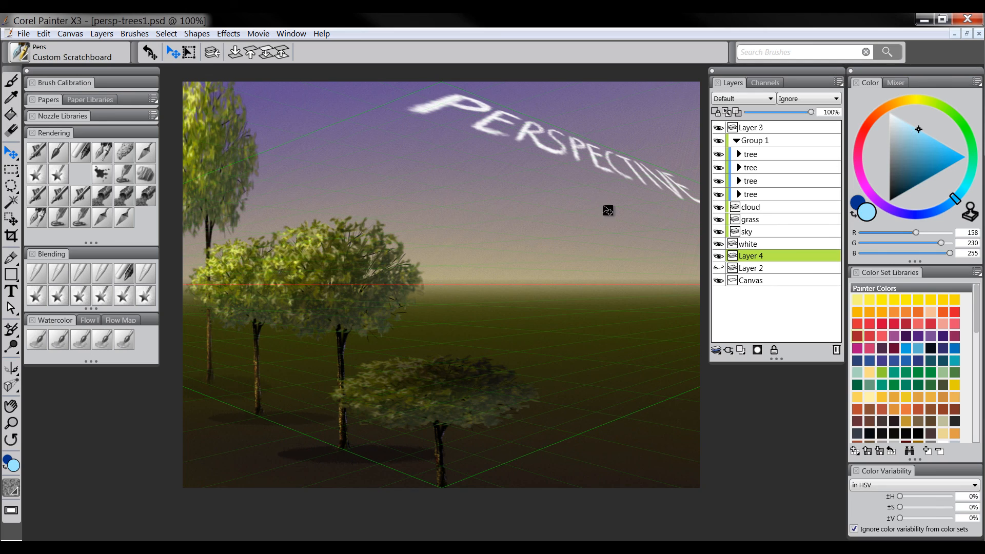
- Paint crossing orange brush strokes over the upper sky, aligned to both directions of the perspective guides
left_click(93, 154)
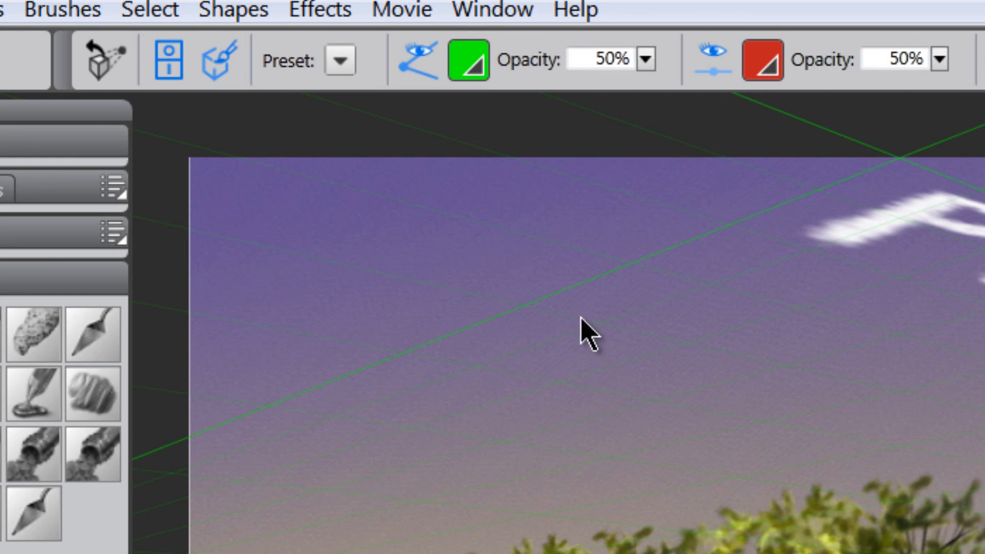
key("b")
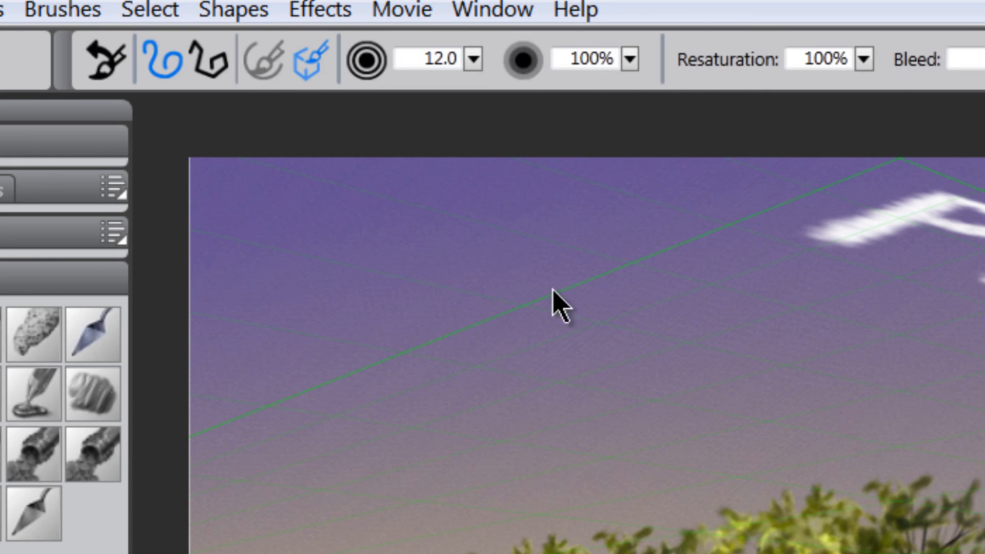
mouse_move(467, 291)
left_mouse_down()
mouse_move(700, 337)
mouse_move(486, 313)
mouse_move(980, 408)
left_mouse_up()
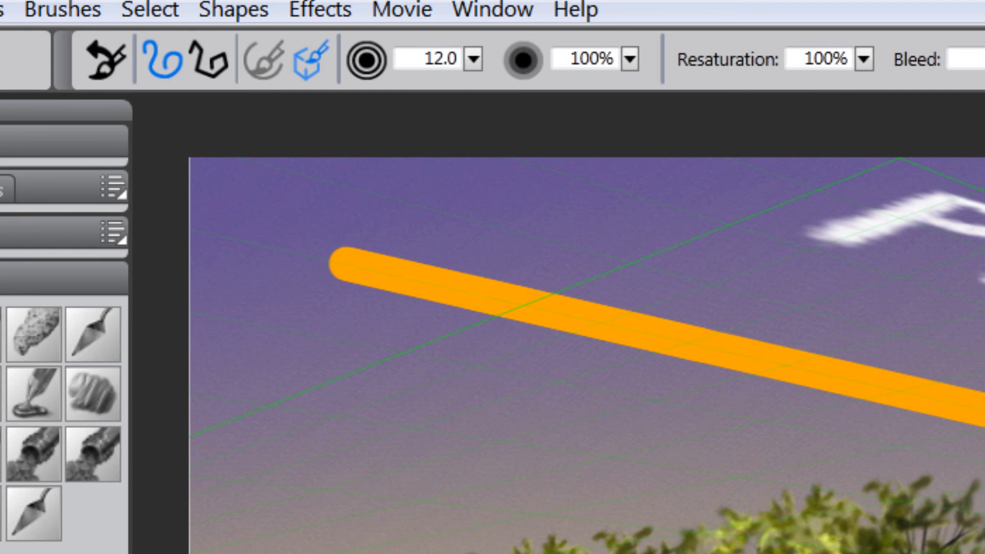
mouse_move(513, 209)
left_mouse_down()
mouse_move(829, 330)
mouse_move(837, 253)
left_mouse_up()
mouse_move(682, 205)
left_mouse_down()
mouse_move(880, 272)
mouse_move(983, 292)
mouse_move(744, 325)
mouse_move(509, 393)
left_mouse_up()
left_click_drag(749, 203, 191, 436)
mouse_move(202, 530)
left_mouse_down()
mouse_move(906, 354)
mouse_move(983, 326)
left_mouse_up()
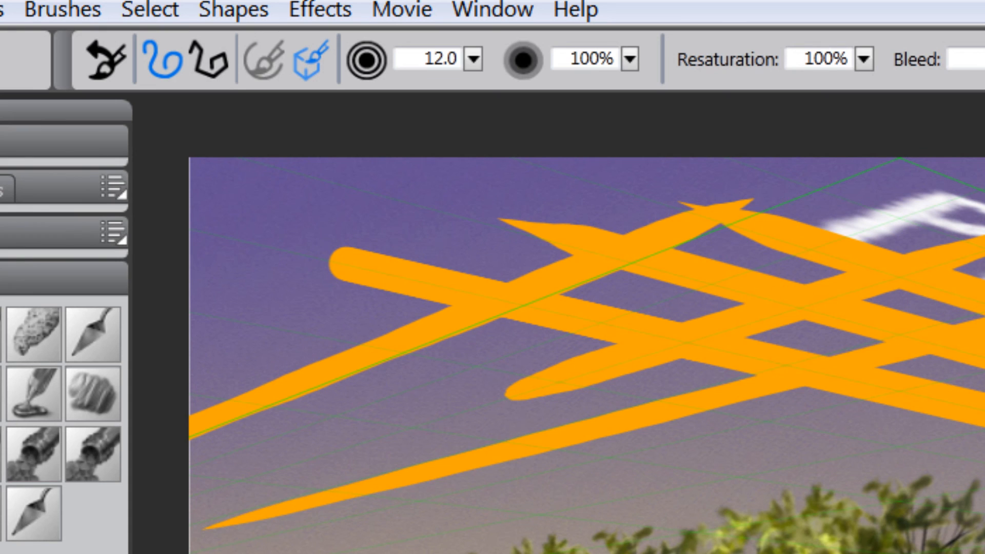
mouse_move(513, 387)
left_mouse_down()
mouse_move(282, 433)
mouse_move(234, 478)
left_mouse_up()
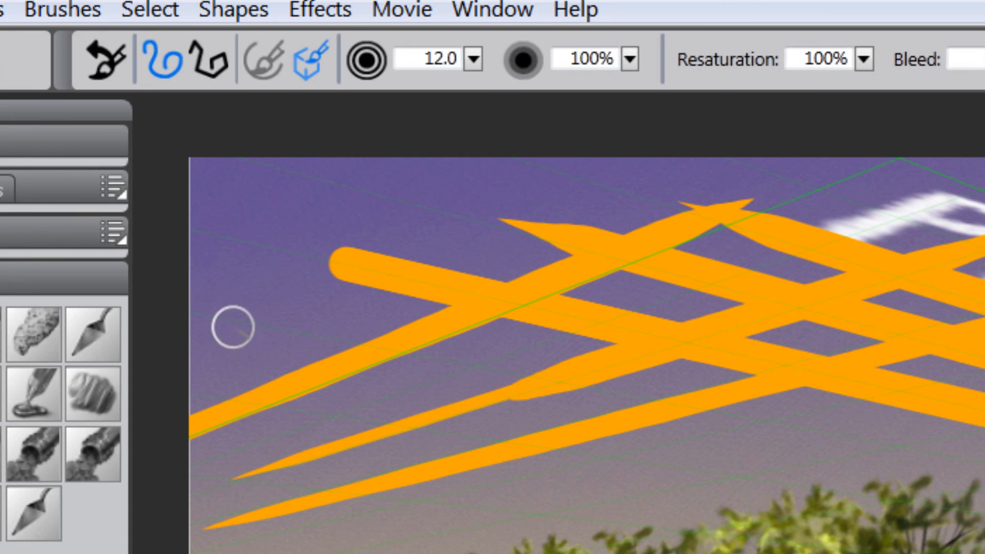
left_click_drag(193, 331, 489, 164)
left_click_drag(167, 288, 408, 155)
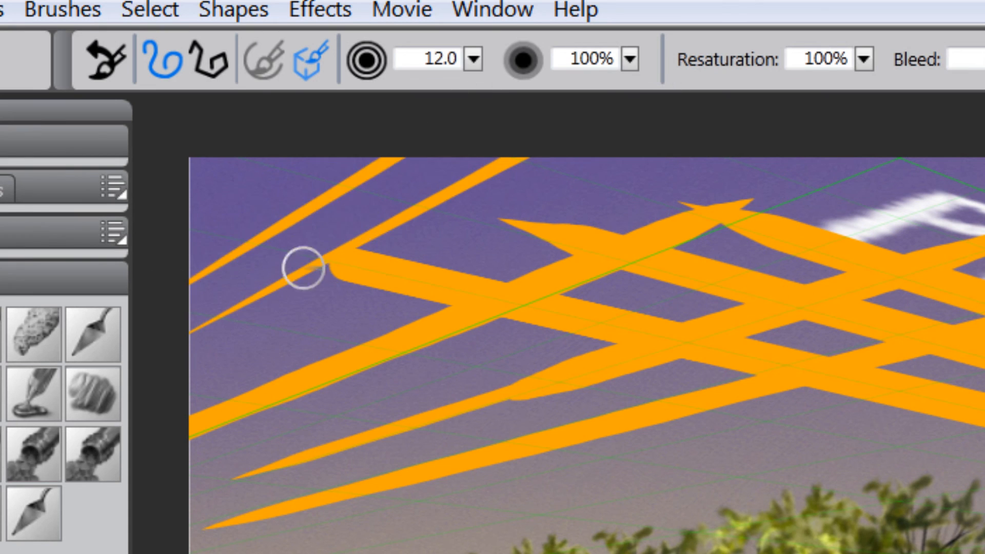
left_click_drag(201, 368, 667, 154)
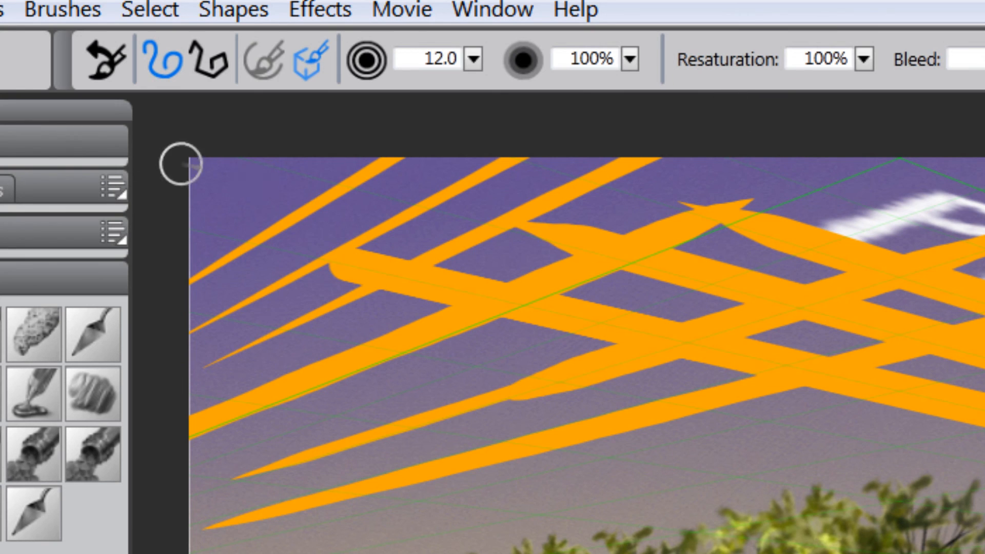
left_click_drag(180, 163, 705, 298)
left_click_drag(142, 248, 513, 333)
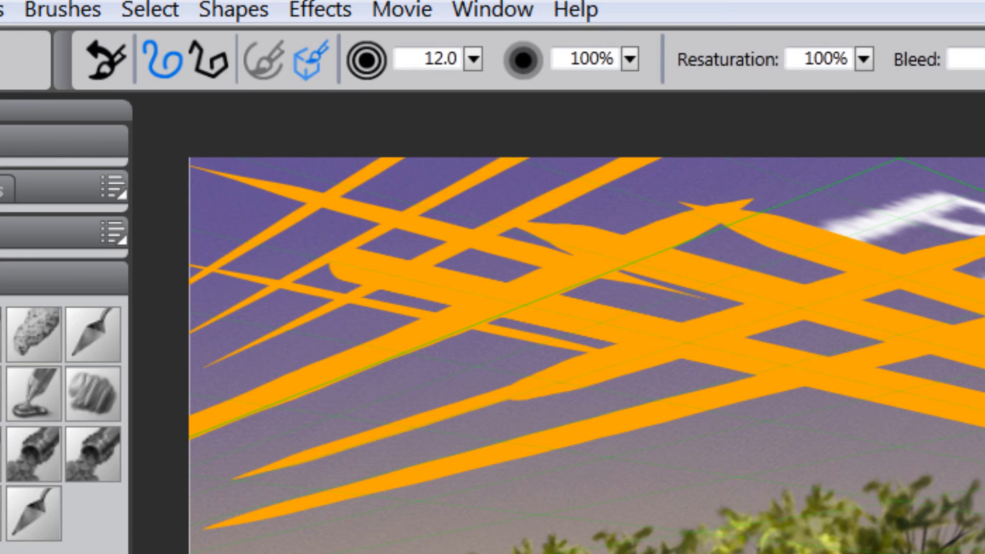
- Turn off brush alignment to the perspective guides and undo the most recent orange strokes
left_click(1, 287)
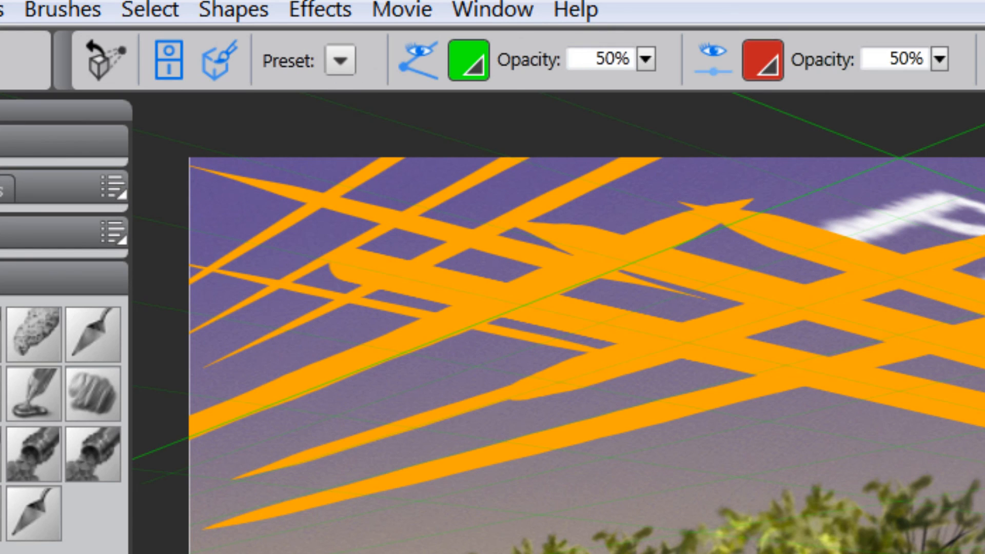
left_click(218, 69)
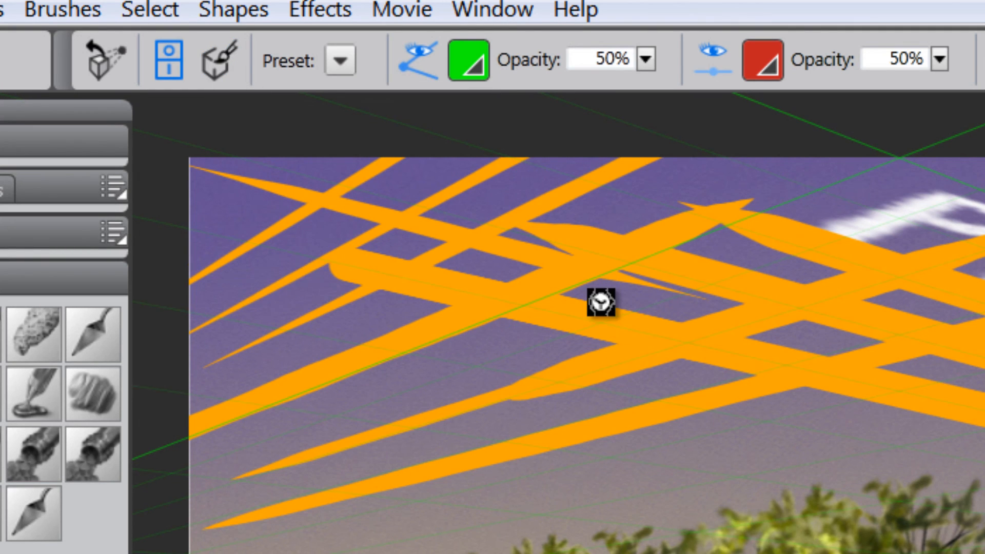
key("ctrl+z")
key("ctrl+z")
key("ctrl+z")
key("ctrl+z")
key("ctrl+z")
key("ctrl+z")
key("ctrl+z")
key("ctrl+z")
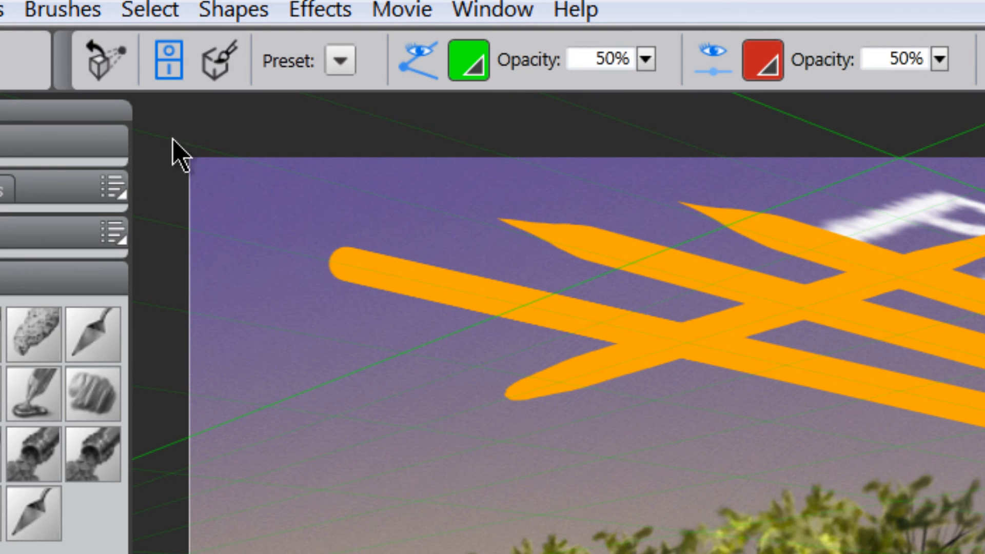
- Paint looping freehand red strokes over the remaining orange ones, and re-enable brush alignment to the perspective guides
left_click(0, 316)
mouse_move(381, 180)
left_mouse_down()
mouse_move(242, 329)
mouse_move(583, 200)
mouse_move(690, 370)
mouse_move(800, 202)
mouse_move(856, 303)
mouse_move(782, 332)
left_mouse_up()
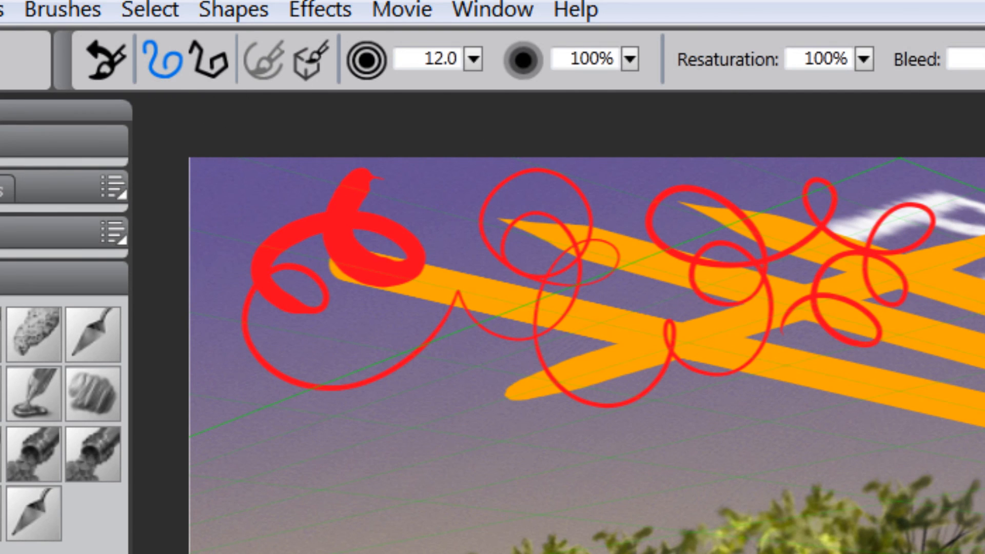
left_click(0, 315)
left_click(210, 61)
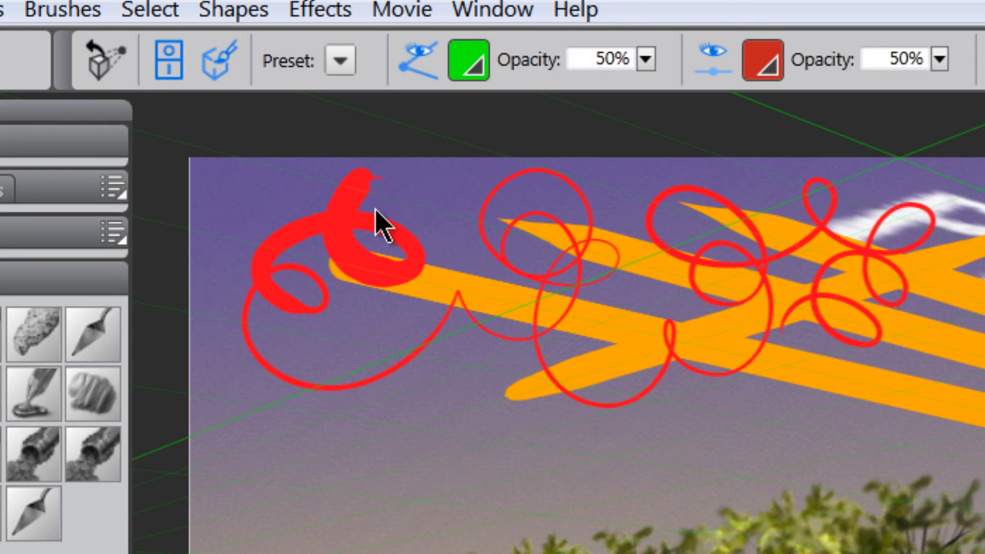
- Paint straight blue strokes along the perspective guides across the orange and red marks in the sky
left_click(0, 138)
left_click_drag(328, 203, 255, 314)
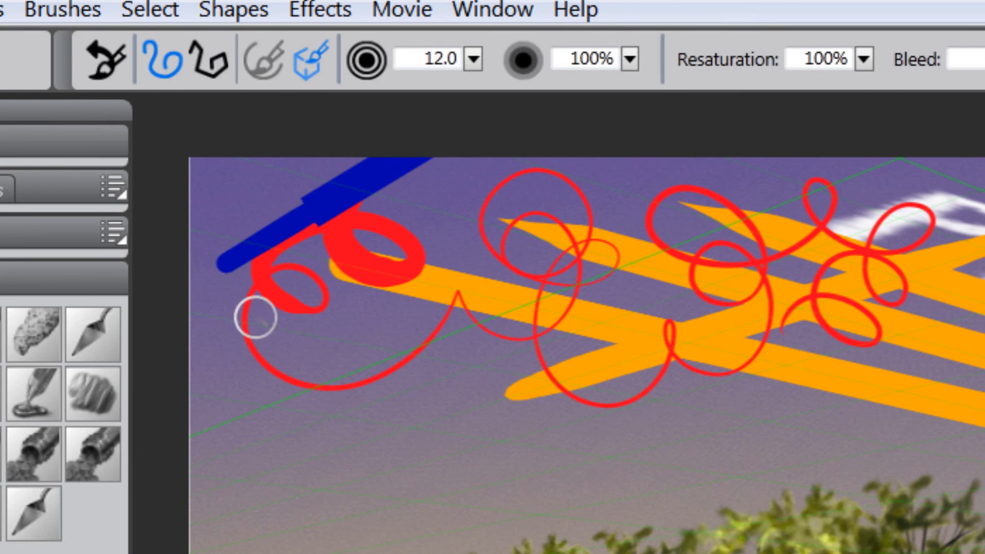
left_click_drag(313, 339, 639, 196)
left_click_drag(295, 413, 868, 211)
left_click_drag(397, 451, 976, 534)
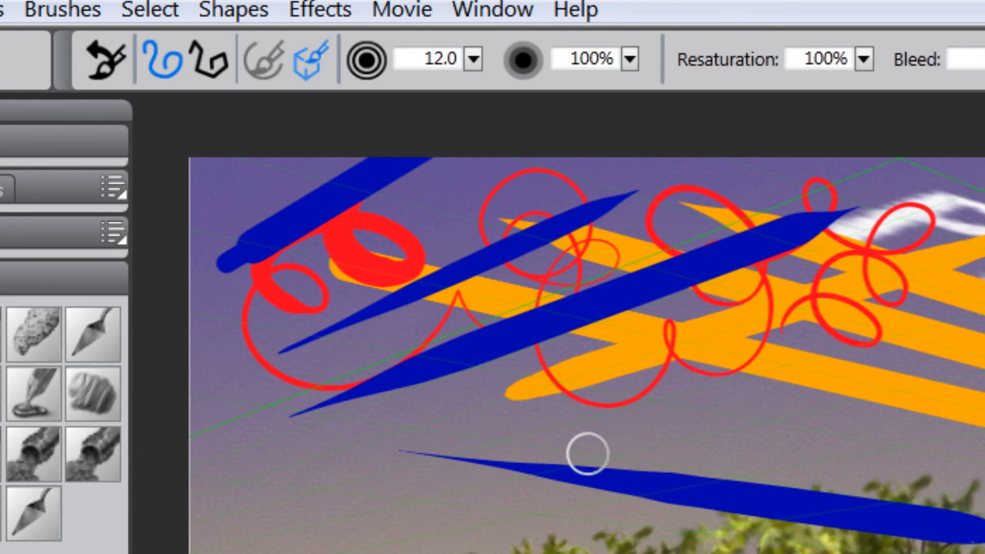
left_click_drag(559, 365, 970, 231)
left_click_drag(362, 230, 508, 158)
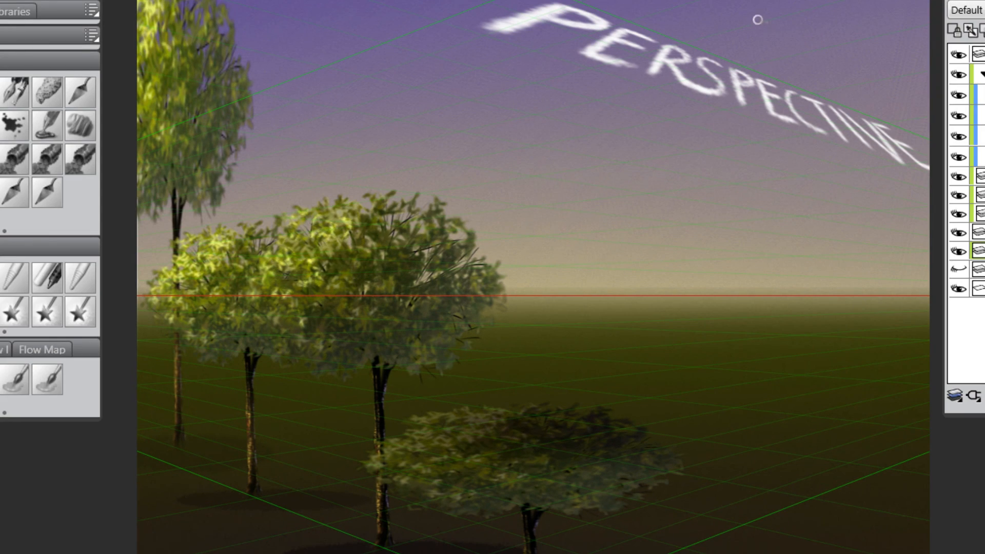
- Paint a light blue river across the ground behind the front tree, outlining both banks and filling between them, wider toward the left edge
left_click_drag(982, 233, 983, 186)
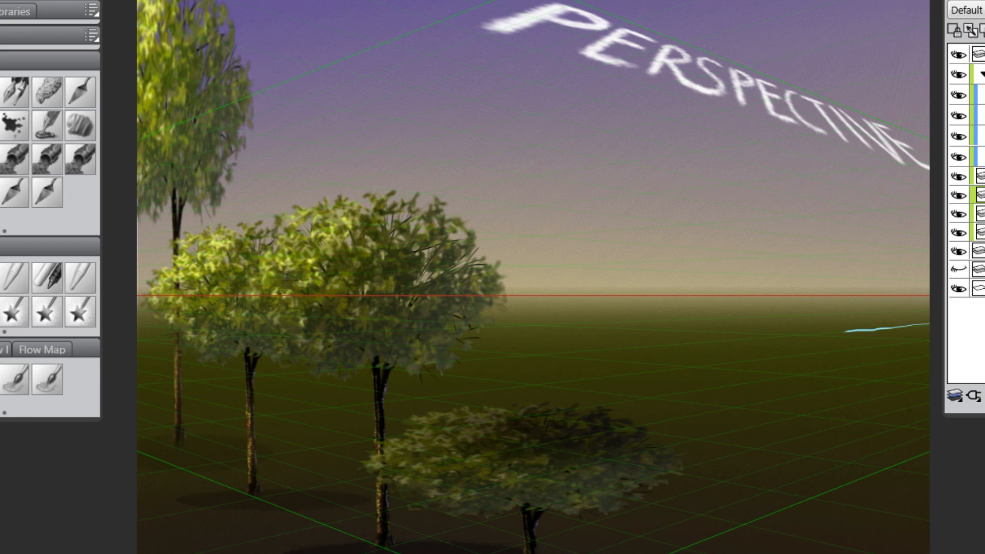
key("Tab")
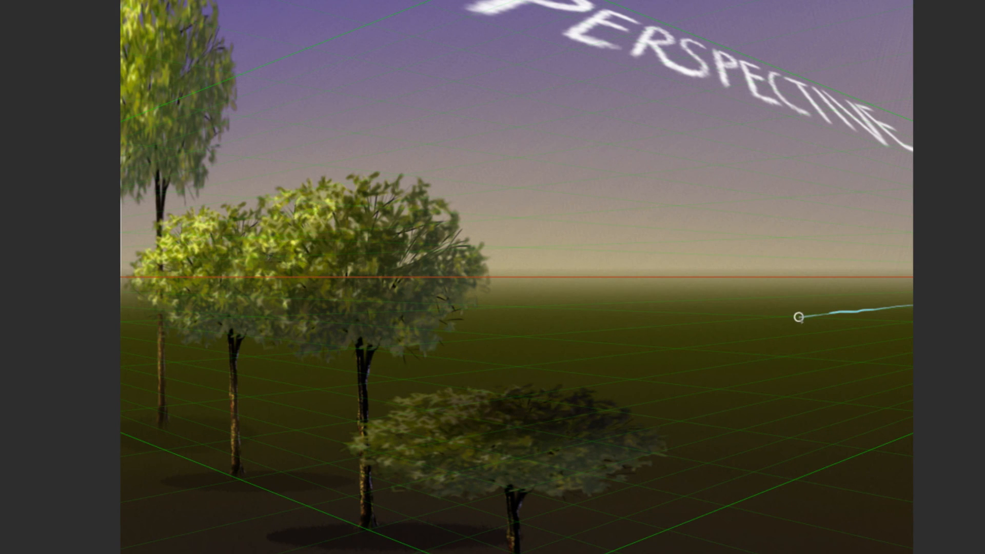
left_click_drag(799, 317, 100, 368)
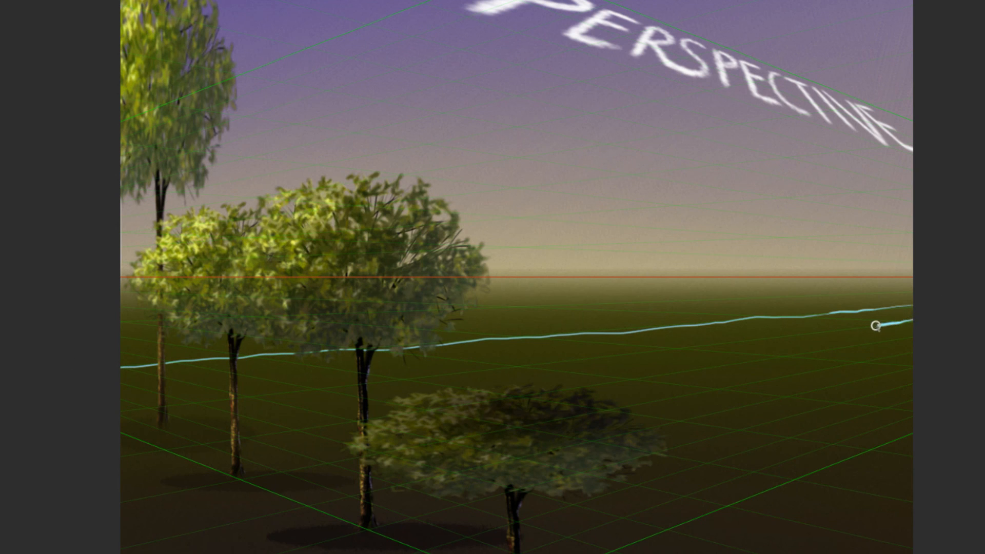
left_click_drag(875, 326, 74, 437)
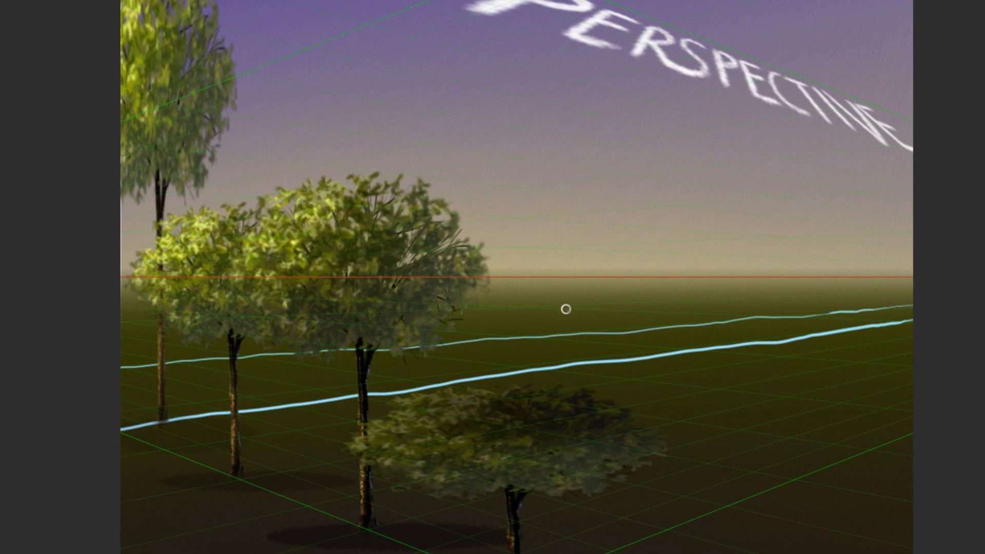
mouse_move(133, 421)
left_mouse_down()
mouse_move(179, 411)
mouse_move(202, 388)
mouse_move(137, 382)
mouse_move(304, 355)
mouse_move(151, 385)
mouse_move(209, 387)
mouse_move(196, 404)
mouse_move(362, 380)
mouse_move(278, 396)
mouse_move(435, 382)
mouse_move(497, 360)
mouse_move(496, 347)
mouse_move(366, 361)
mouse_move(376, 354)
mouse_move(348, 364)
mouse_move(544, 351)
mouse_move(567, 339)
mouse_move(488, 344)
mouse_move(510, 366)
mouse_move(456, 377)
mouse_move(494, 358)
mouse_move(537, 359)
mouse_move(518, 367)
mouse_move(641, 353)
mouse_move(649, 334)
mouse_move(720, 326)
mouse_move(640, 347)
mouse_move(813, 325)
mouse_move(778, 330)
mouse_move(770, 319)
mouse_move(707, 328)
mouse_move(833, 328)
mouse_move(790, 339)
mouse_move(771, 333)
mouse_move(818, 315)
mouse_move(903, 307)
mouse_move(920, 316)
mouse_move(828, 329)
left_mouse_up()
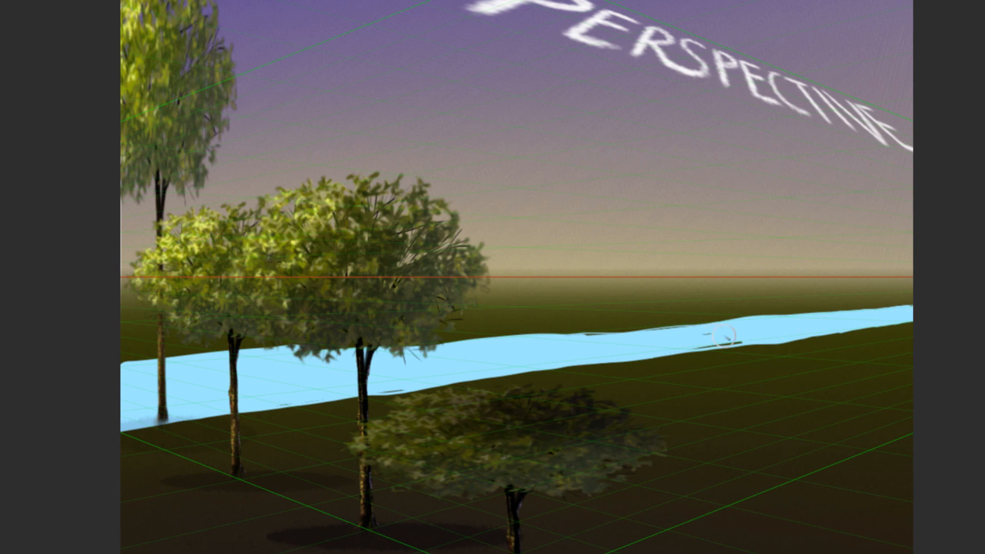
left_click_drag(696, 345, 743, 343)
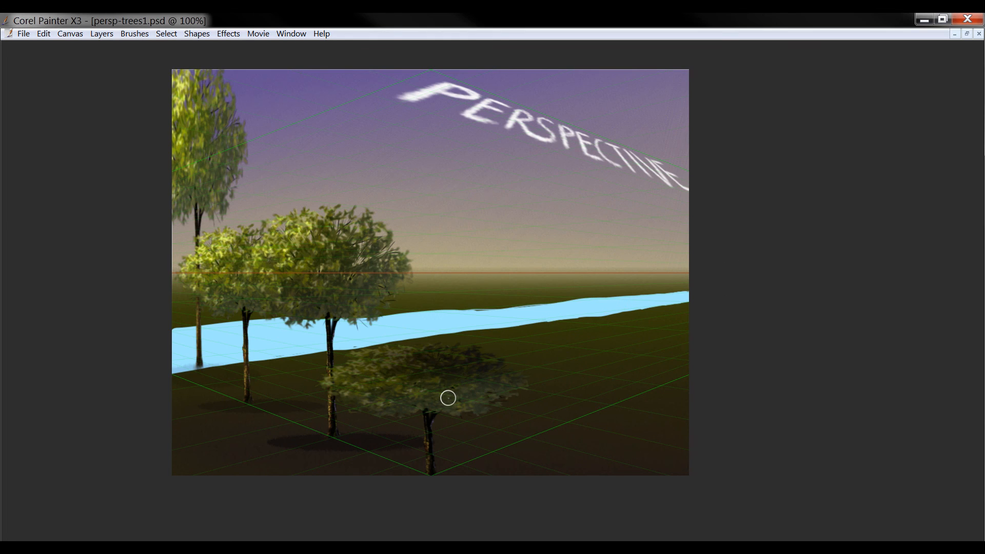
- Bring back the palettes and delete Layer 4, which holds the river
key("Tab")
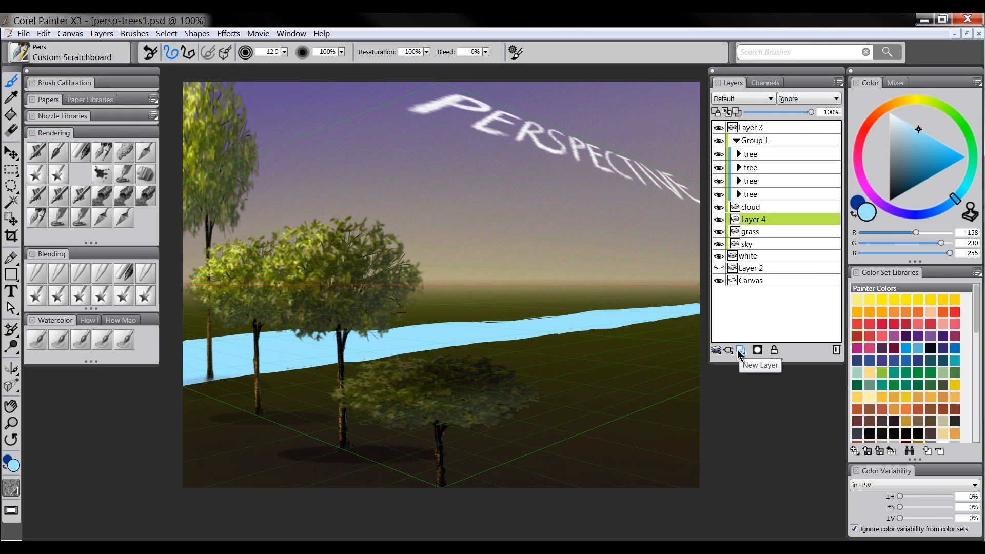
left_click(587, 404, "ctrl")
left_click_drag(582, 411, 580, 415)
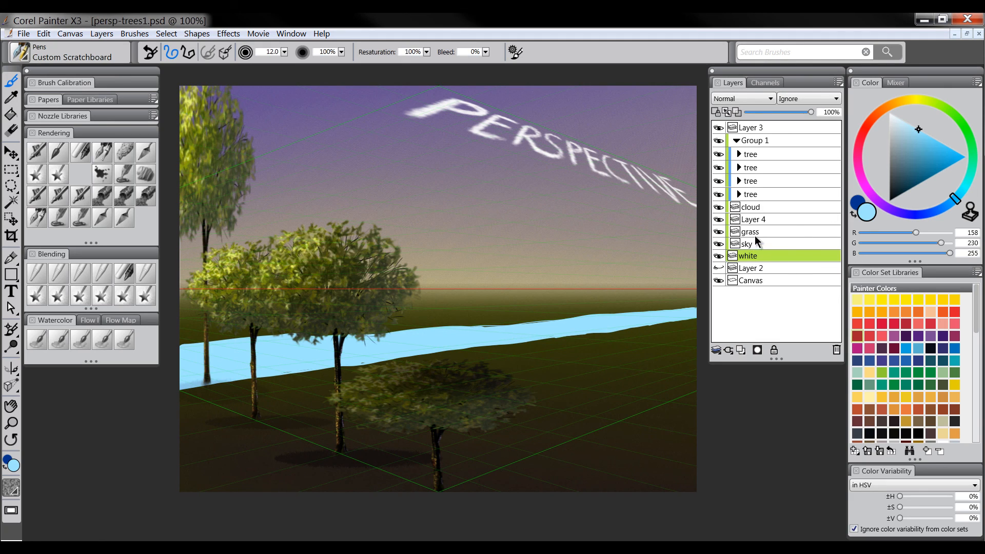
left_click(761, 221)
left_click(837, 351)
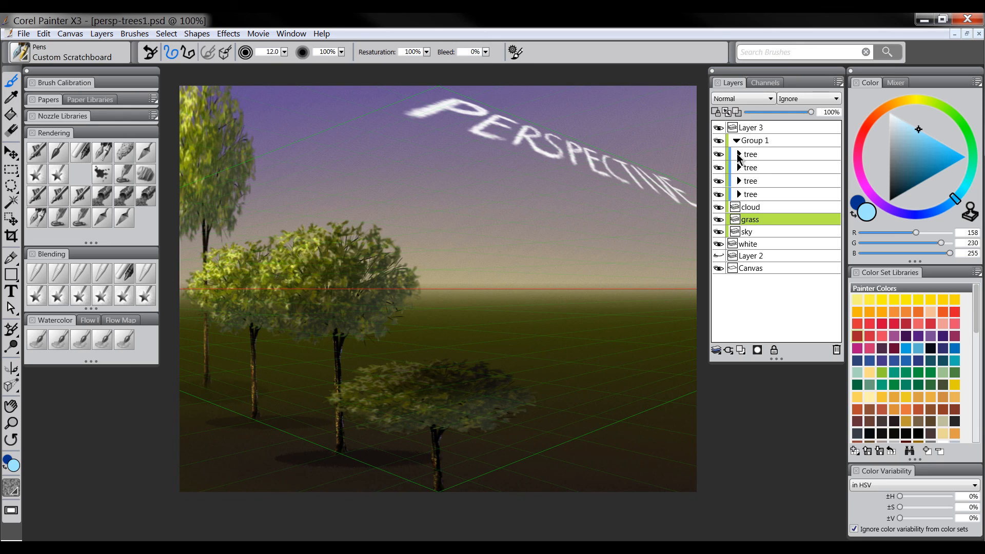
- Delete the tree groups of the squashed front tree, the third tree and the tall farthest tree, keeping only the second tree
left_click(755, 156)
left_click(835, 350)
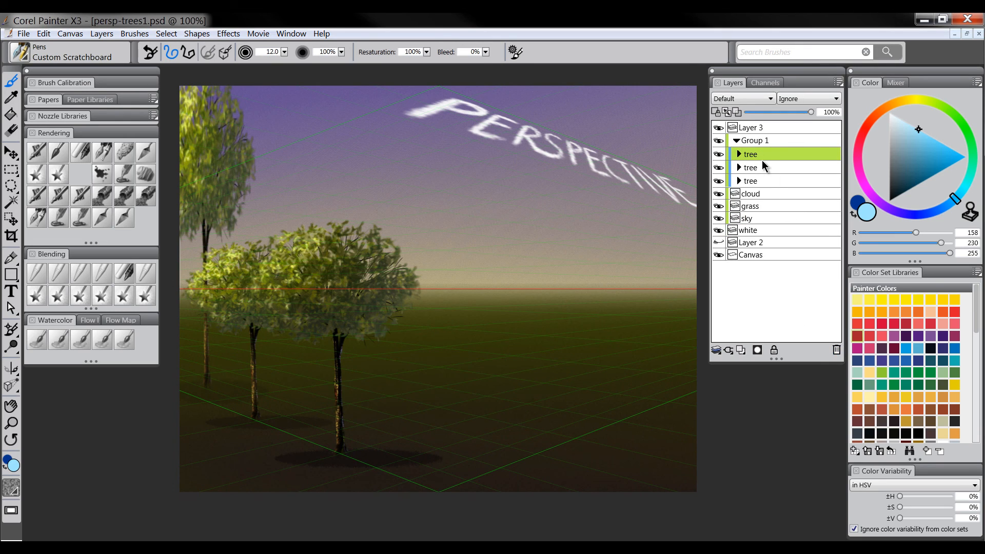
left_click(758, 168)
left_click(837, 349)
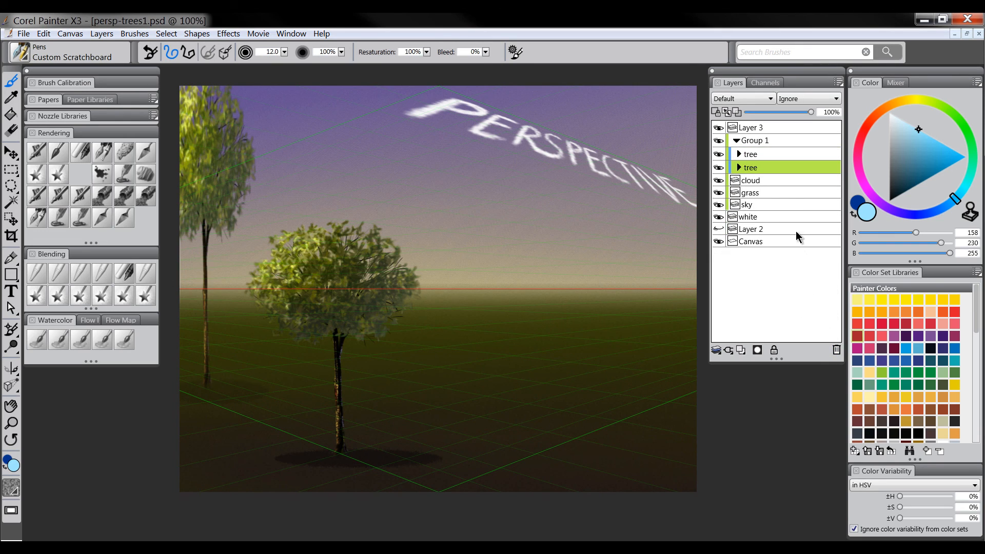
left_click(836, 350)
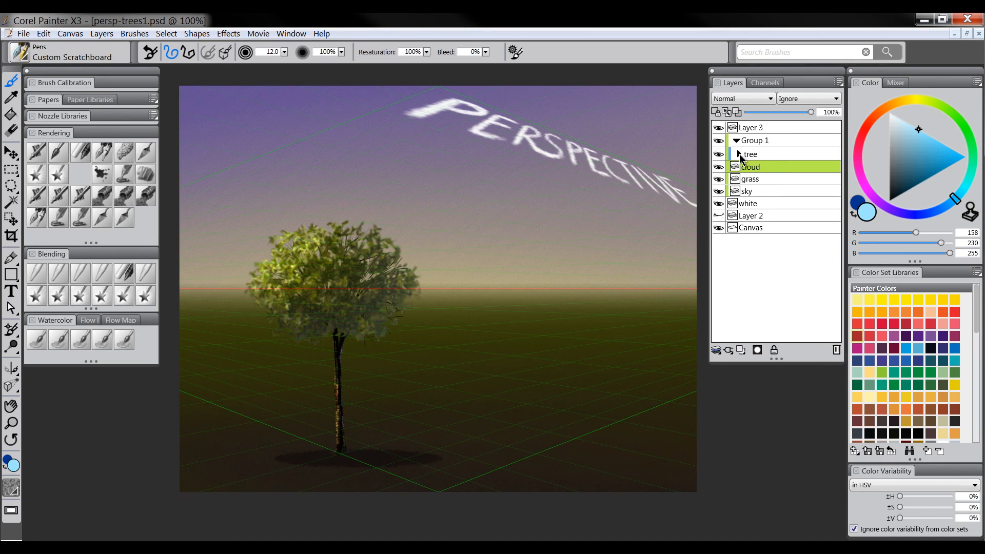
- Expand the remaining tree group and select its trunk layer
left_click(740, 154)
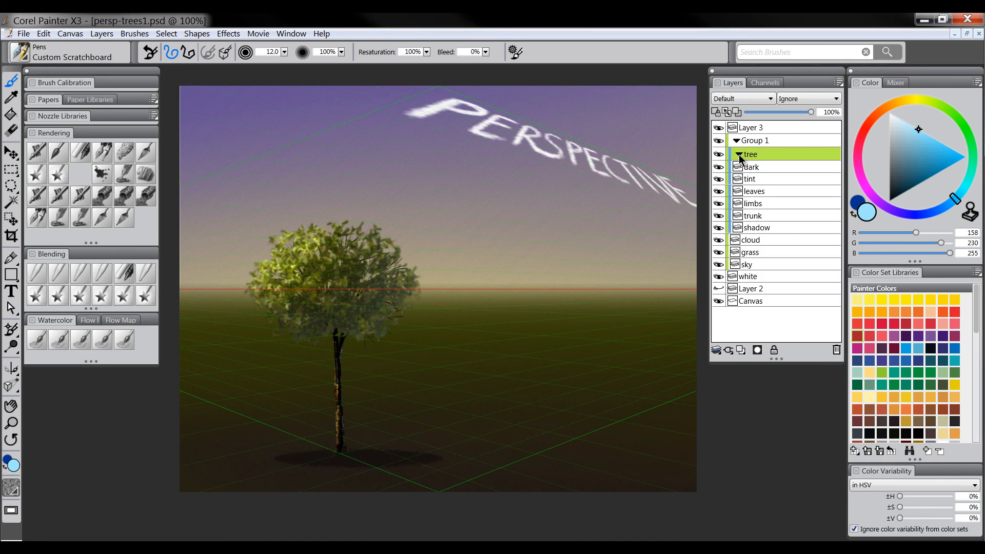
left_click(740, 155)
left_click(739, 154)
left_click(754, 215)
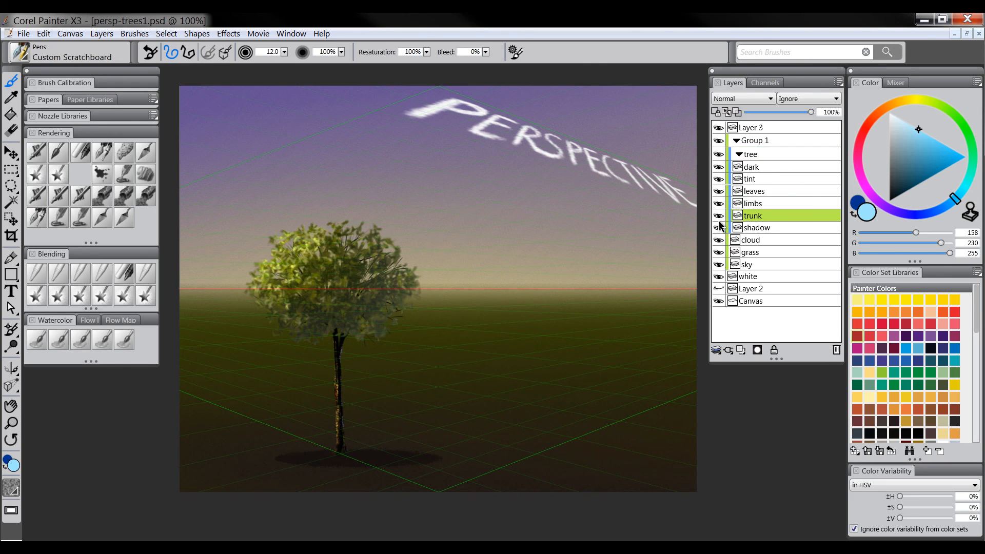
- Toggle the visibility of the trunk, leaves and tint layers to examine what each contributes to the tree
left_click(719, 216)
left_click(719, 217)
left_click(719, 216)
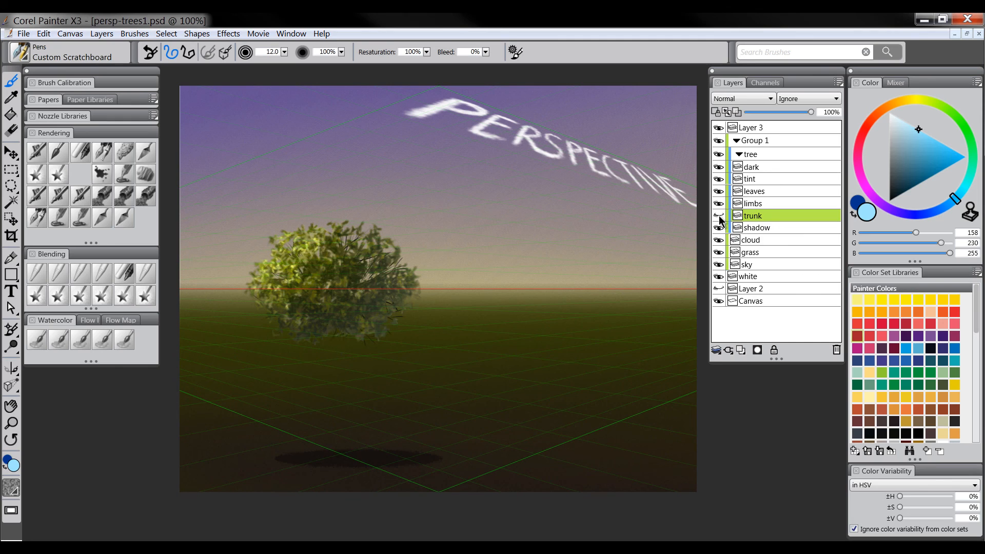
left_click(718, 216)
left_click(720, 191)
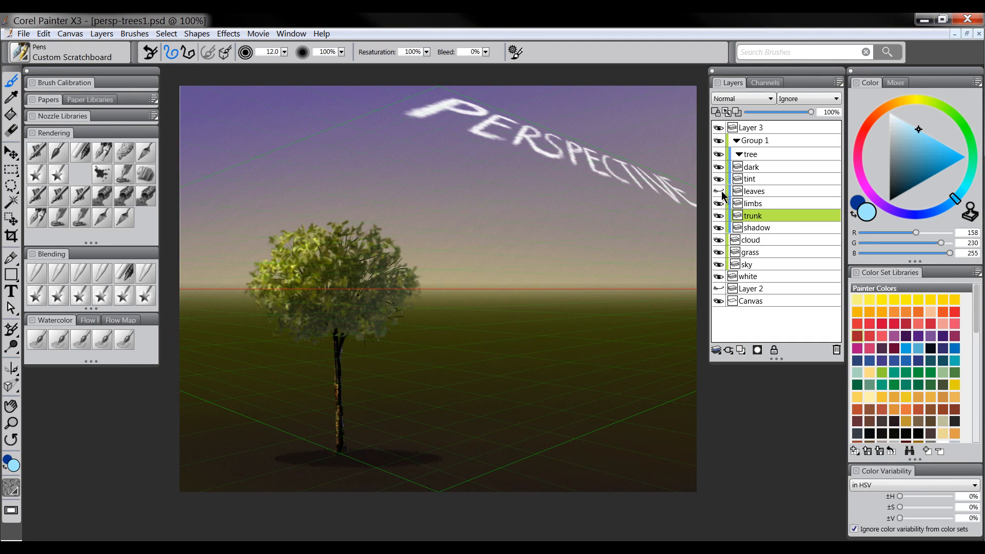
left_click(720, 191)
left_click(720, 179)
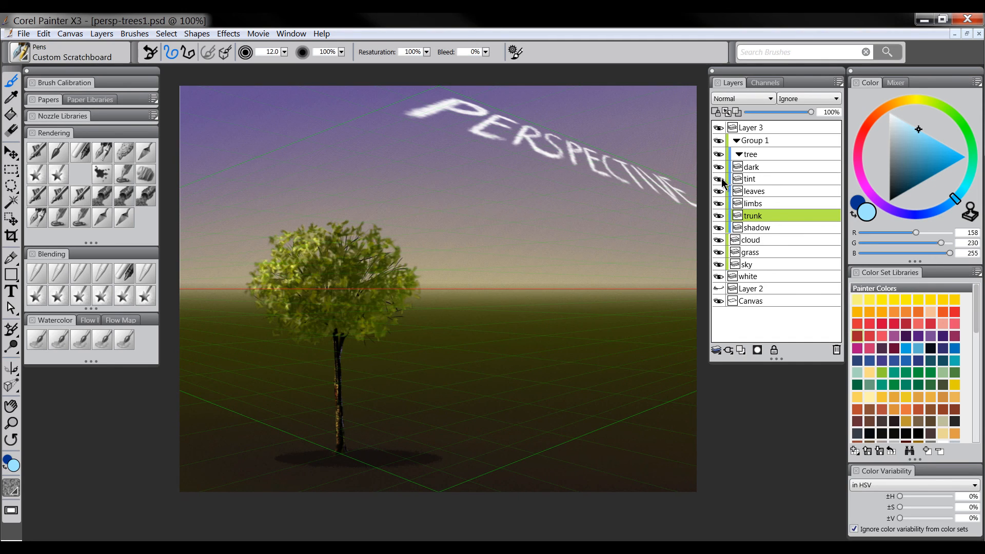
left_click(720, 180)
left_click(720, 180)
left_click(720, 180)
- Collapse the tree group and duplicate it
left_click(749, 155)
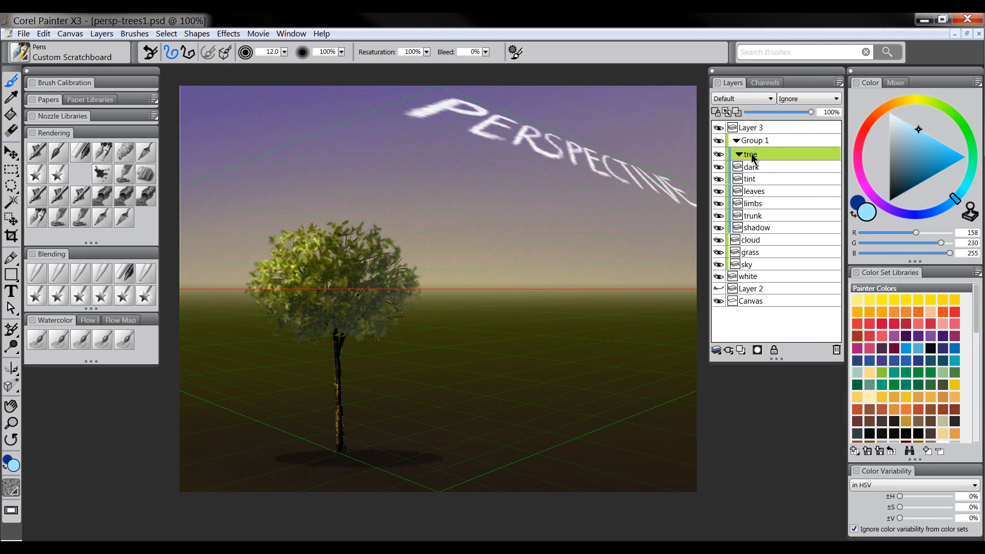
left_click(739, 155)
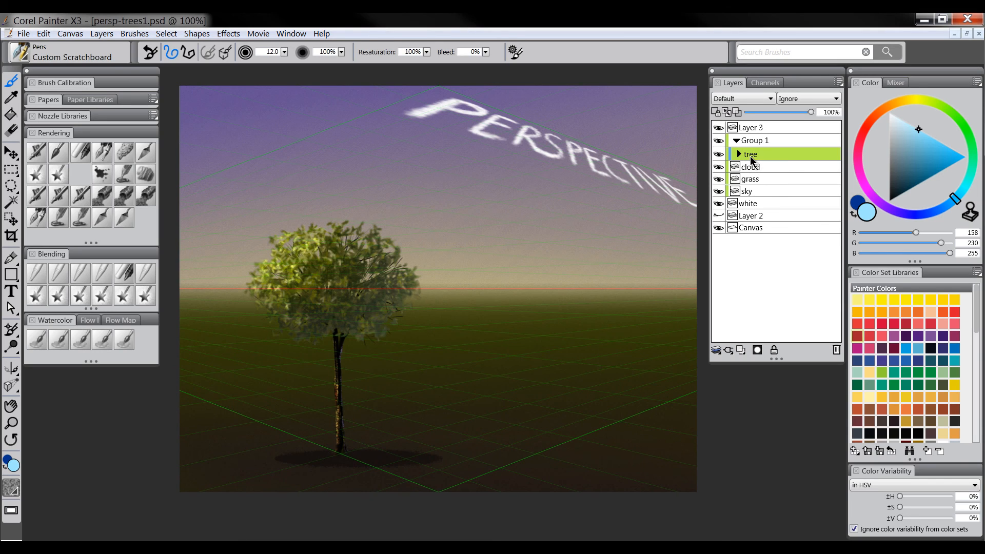
right_click(755, 153)
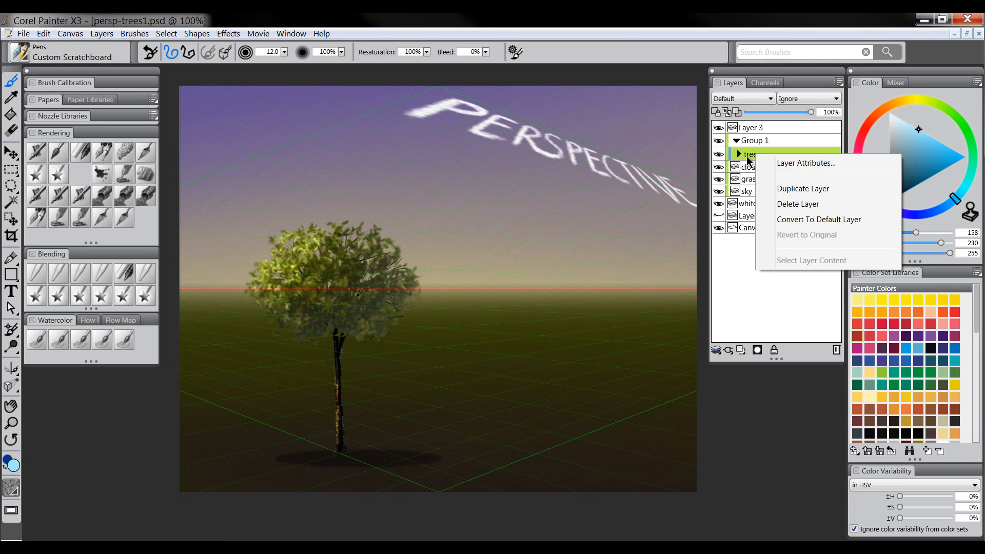
left_click(790, 189)
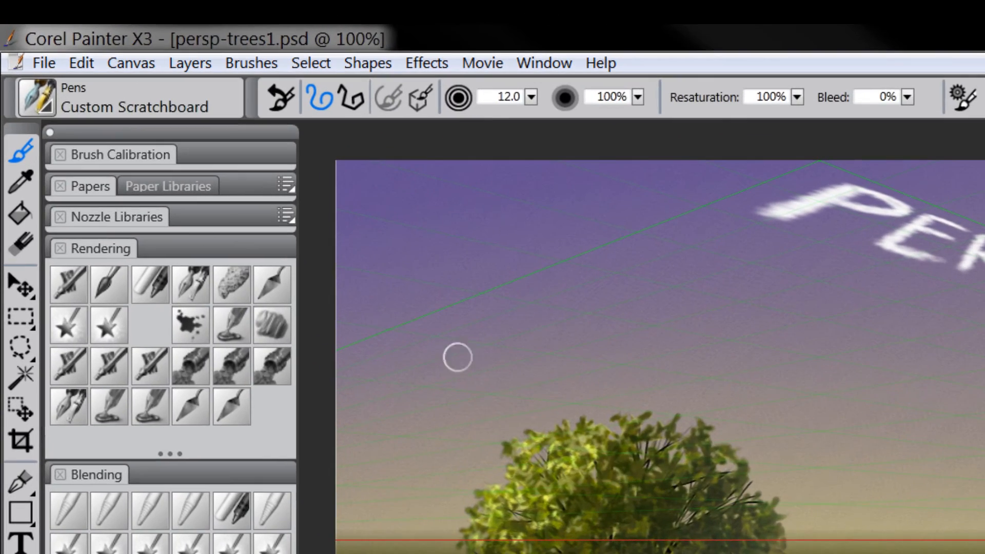
- Move the duplicated tree forward so its trunk base sits where the two main ground guides meet at the painting's lower edge
left_click(23, 278)
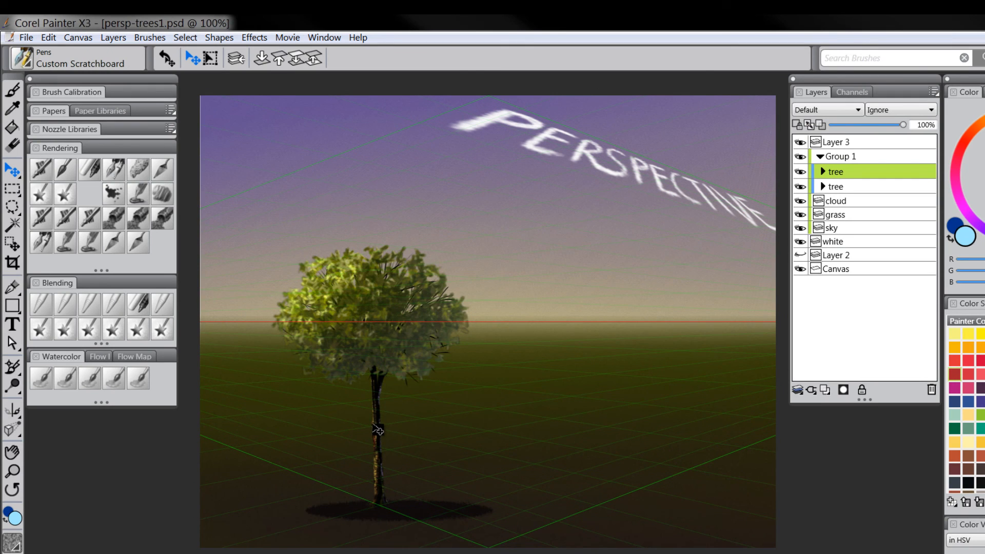
left_click_drag(379, 430, 488, 468)
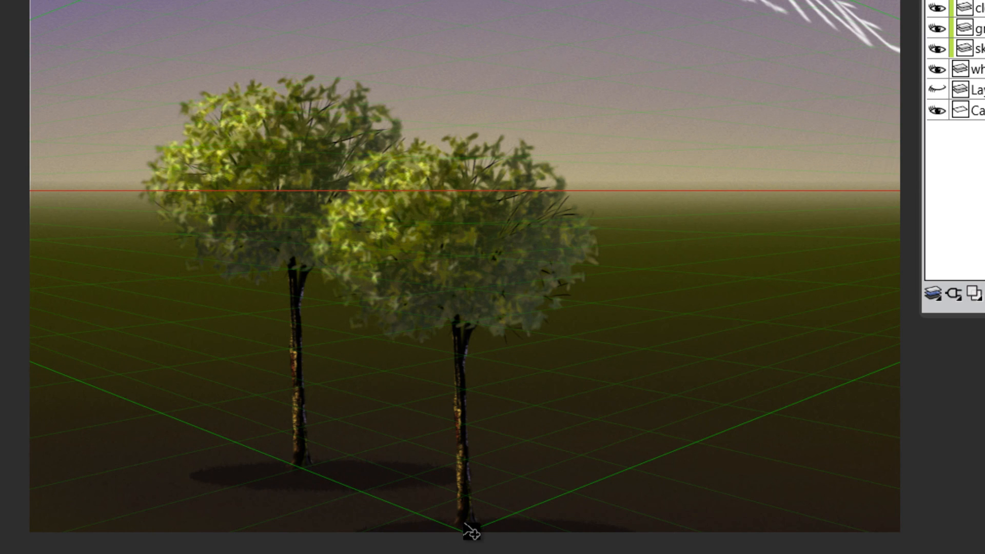
left_click_drag(472, 532, 468, 530)
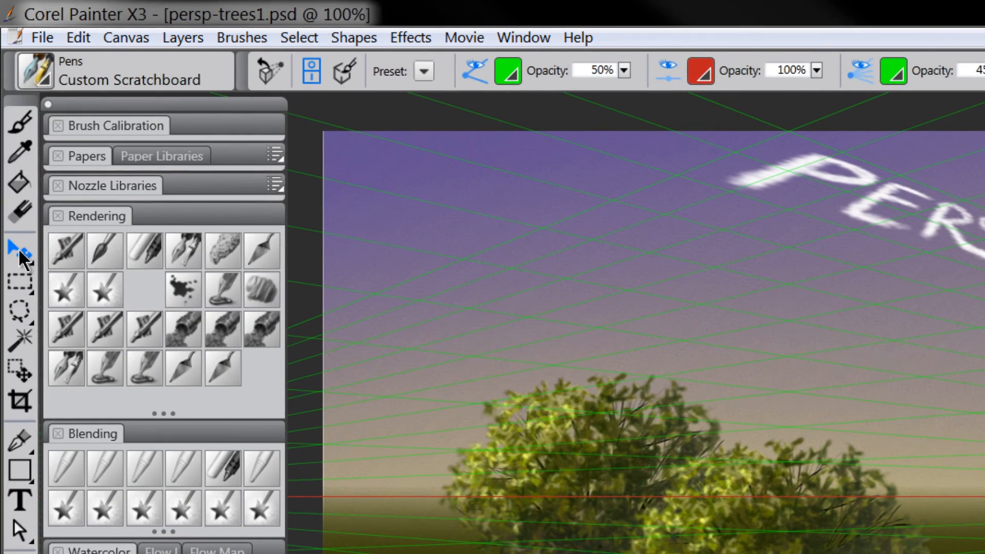
- Enlarge the front tree with the Transform tool in scale mode, place its transform centre at the trunk base and commit the transformation
left_click(20, 254)
left_click(76, 253)
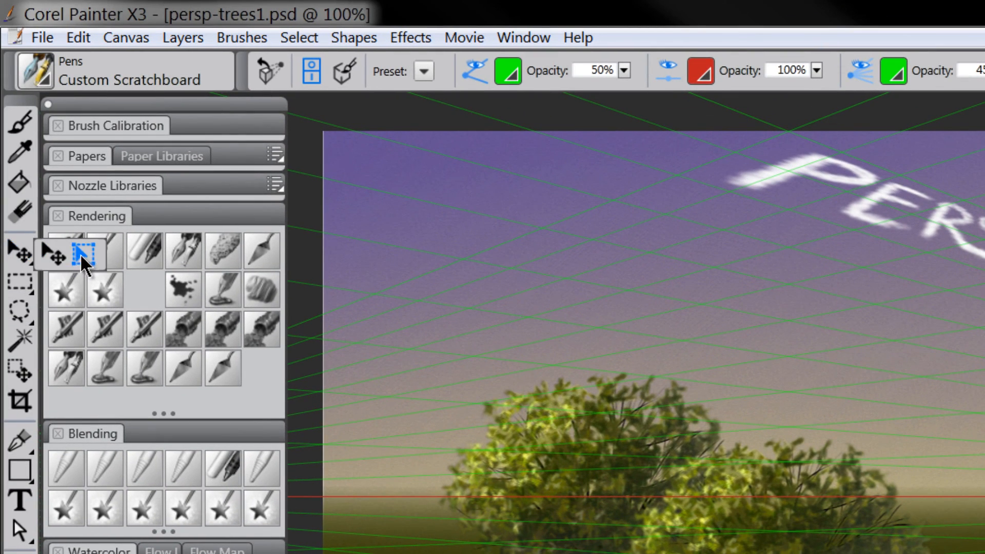
left_click(82, 257)
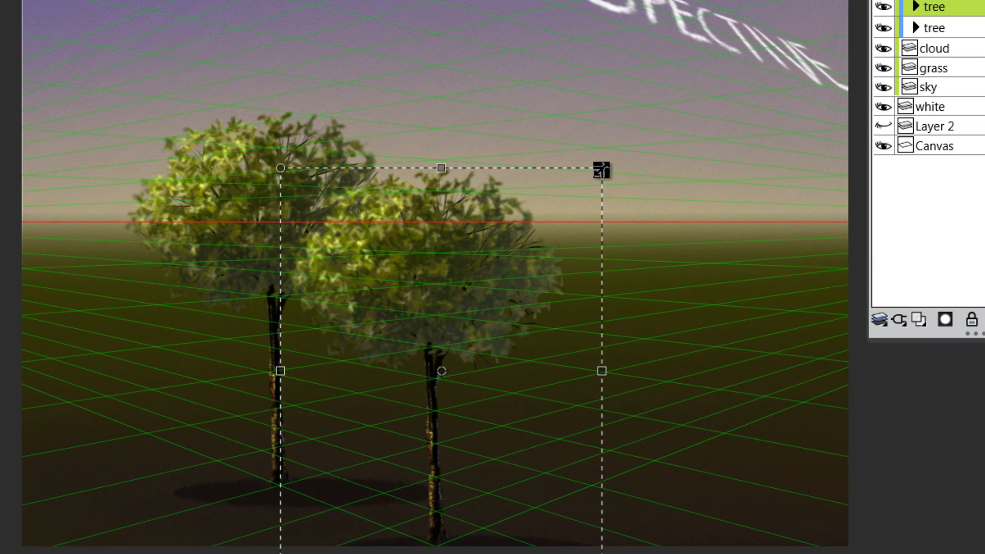
left_click_drag(601, 170, 646, 88)
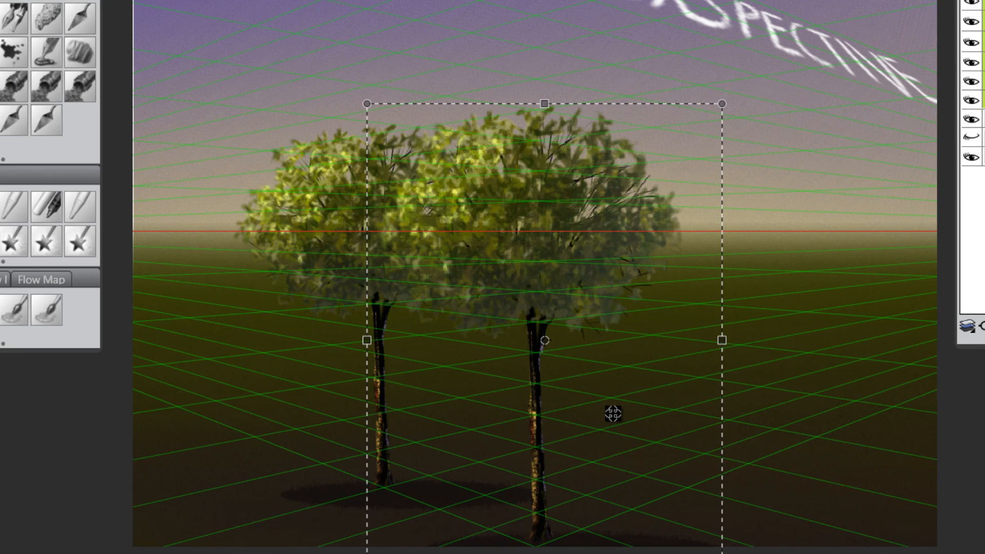
left_click_drag(611, 415, 609, 415)
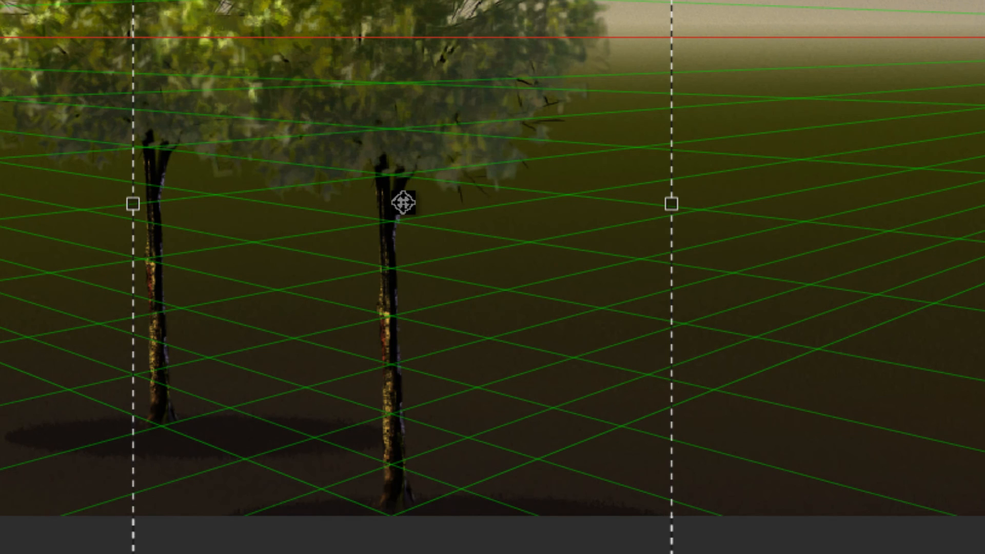
left_click_drag(403, 204, 397, 514)
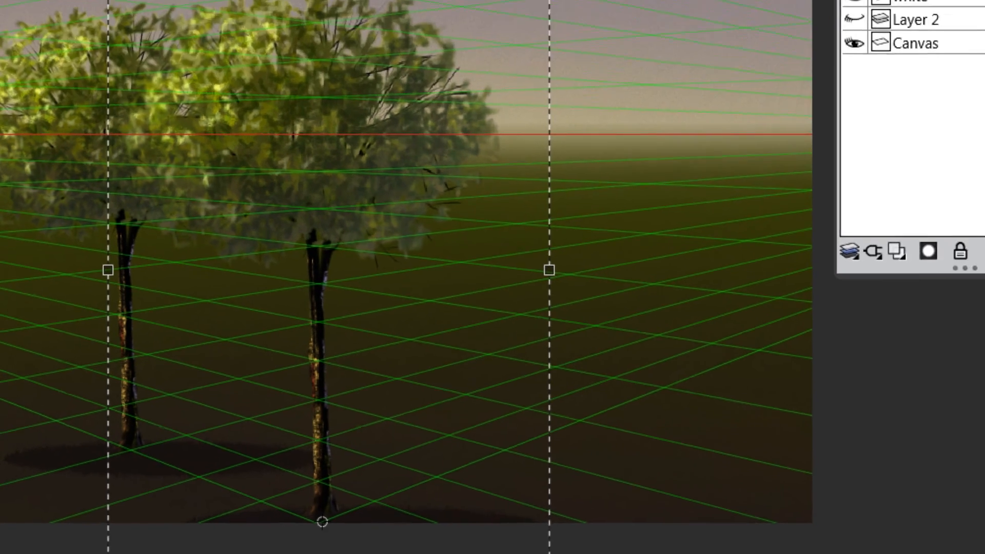
left_click_drag(400, 128, 384, 142)
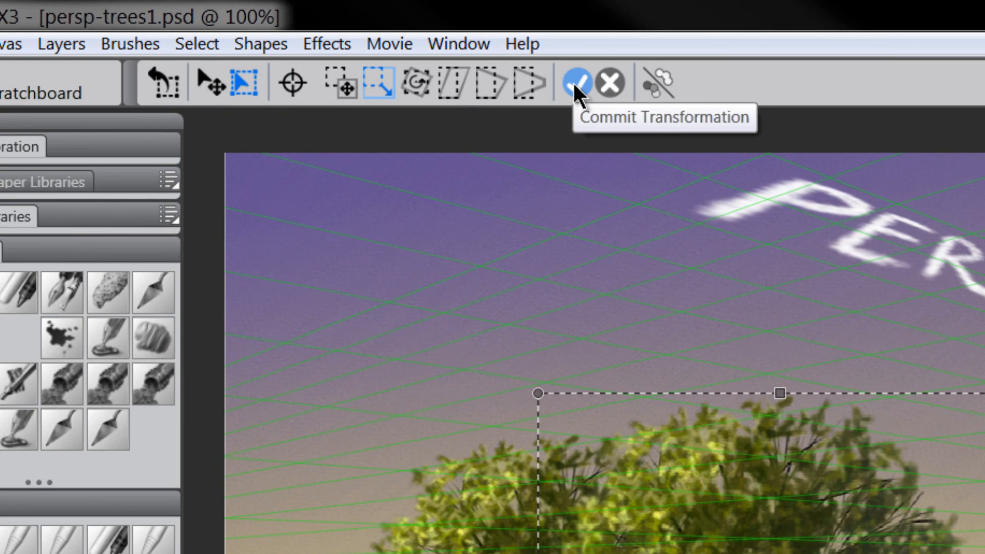
left_click(577, 84)
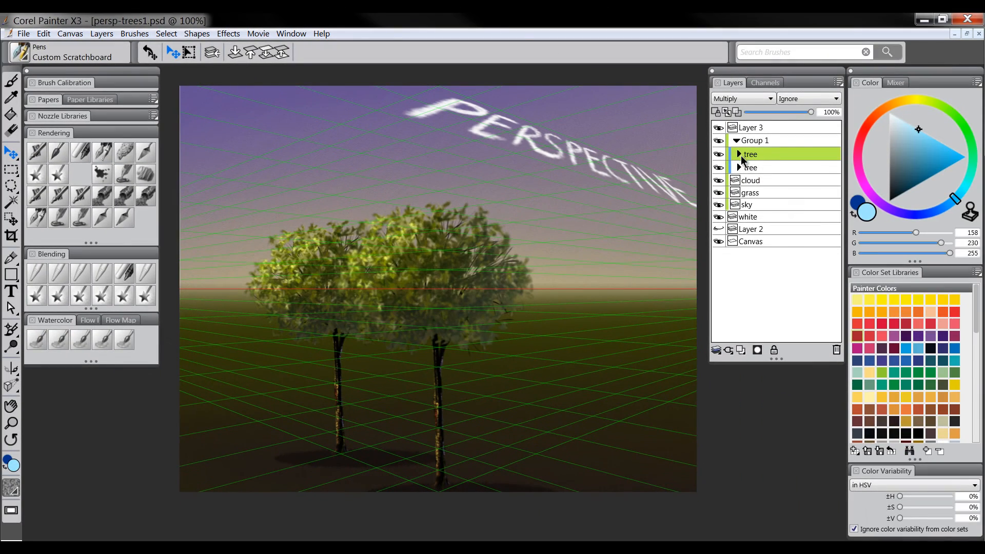
left_click(740, 169)
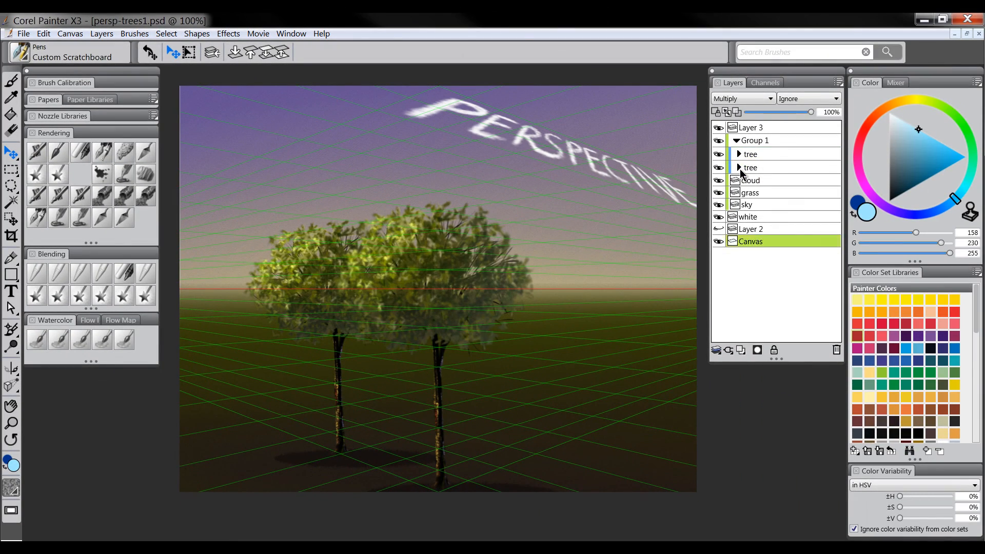
left_click(740, 168)
left_click(740, 169)
double_click(761, 167)
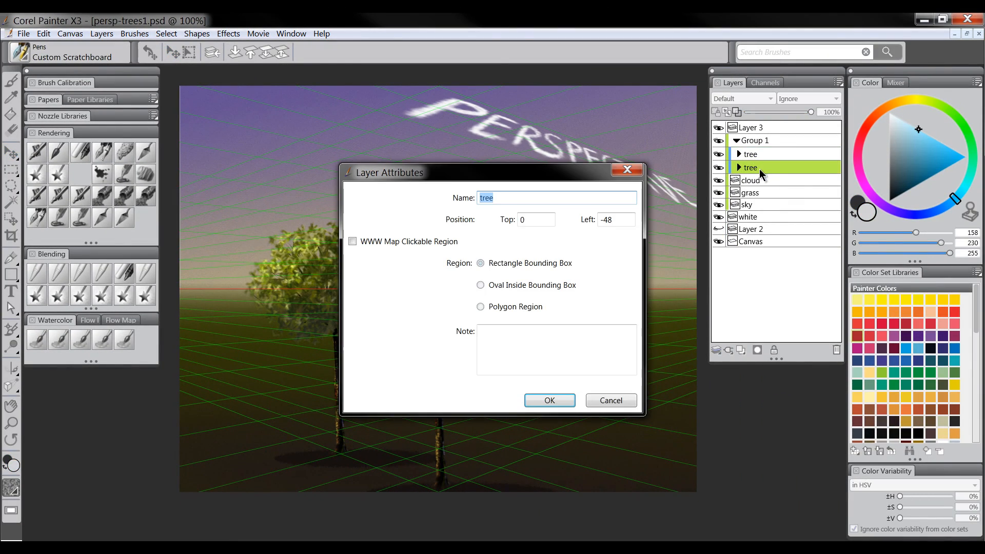
left_click(606, 400)
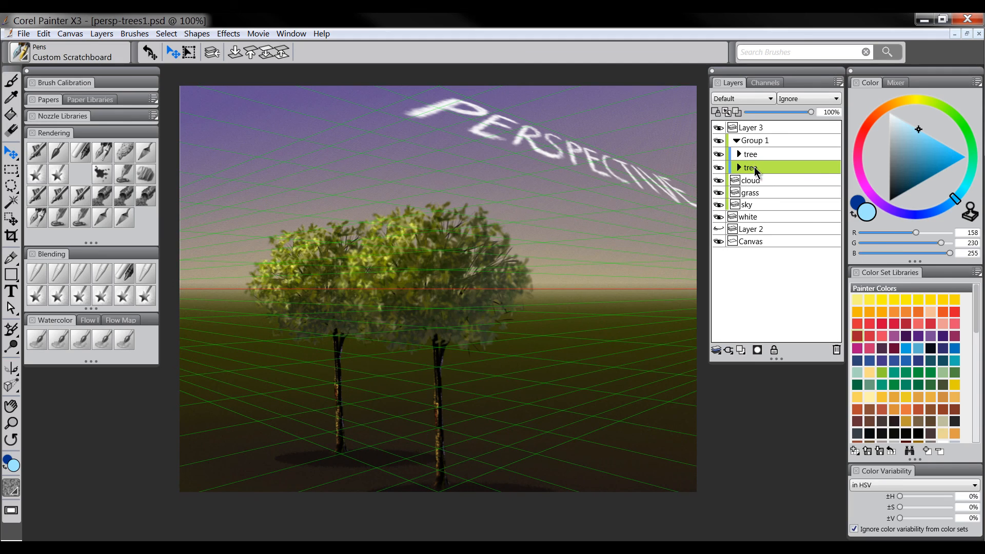
- Duplicate the original tree's group and move the lowest tree group back and to the left to make the third tree
right_click(755, 167)
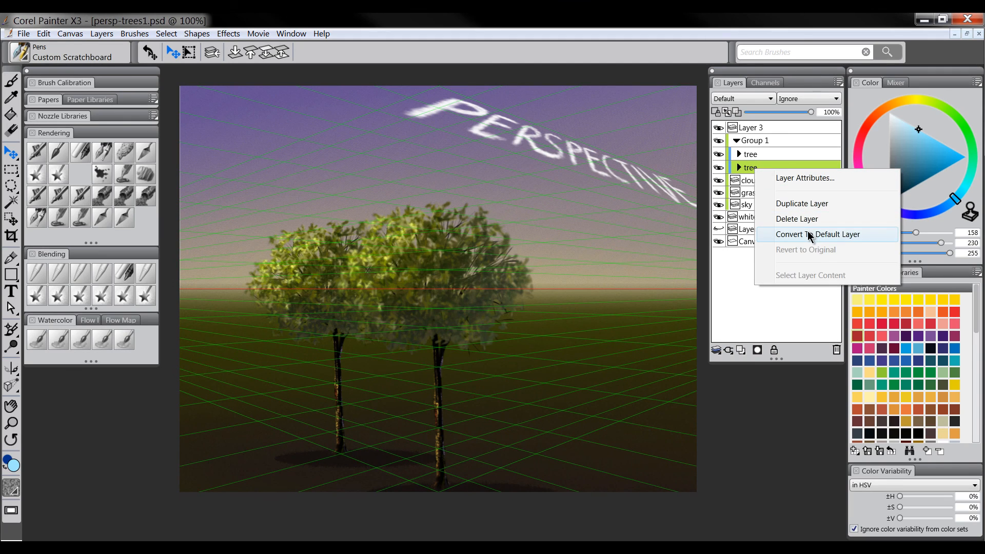
left_click(805, 205)
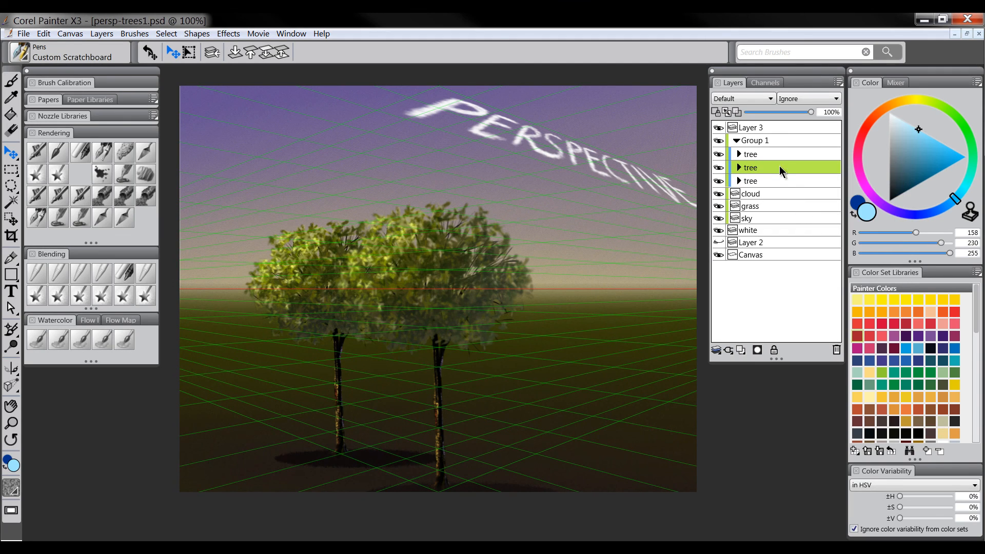
left_click(719, 181)
left_click(748, 180)
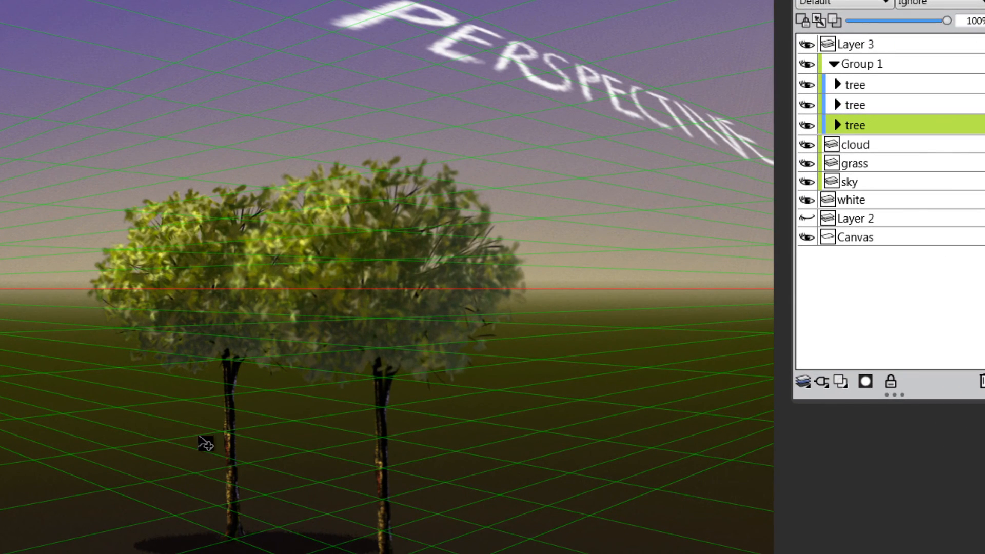
left_click_drag(204, 442, 58, 388)
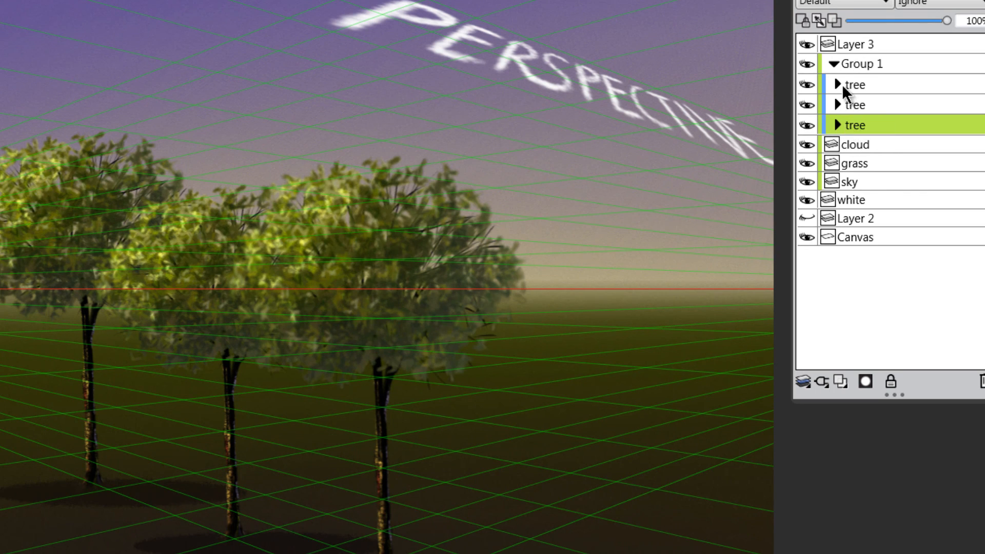
- Toggle the visibility of the three tree groups to identify which tree each one holds
left_click(809, 84)
left_click(807, 83)
left_click(852, 45)
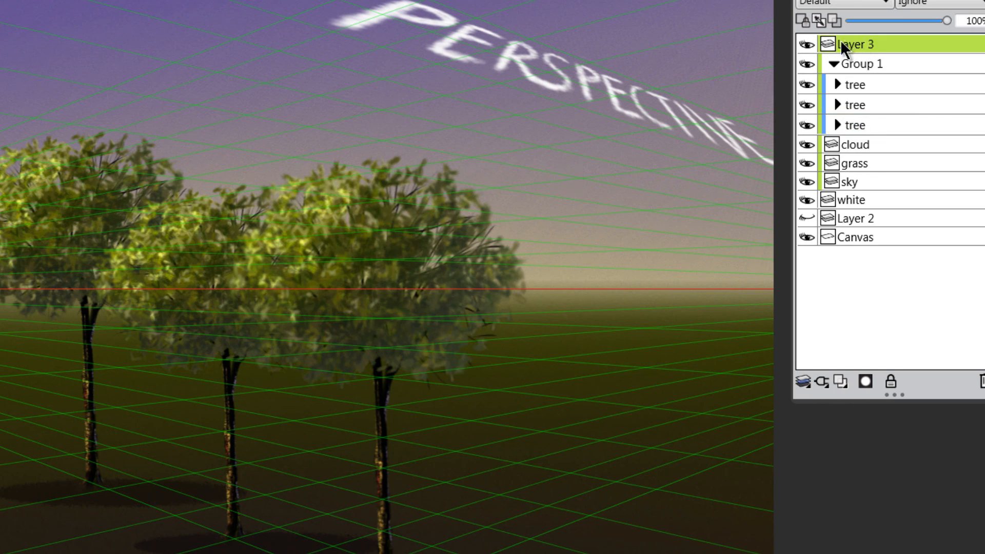
left_click(808, 82)
left_click(808, 82)
left_click(809, 124)
left_click(808, 124)
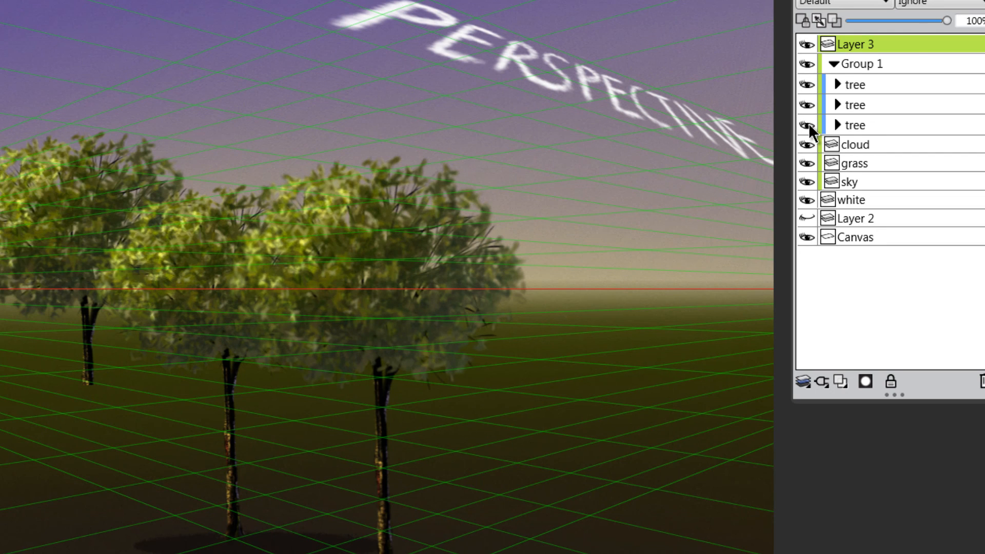
left_click(808, 105)
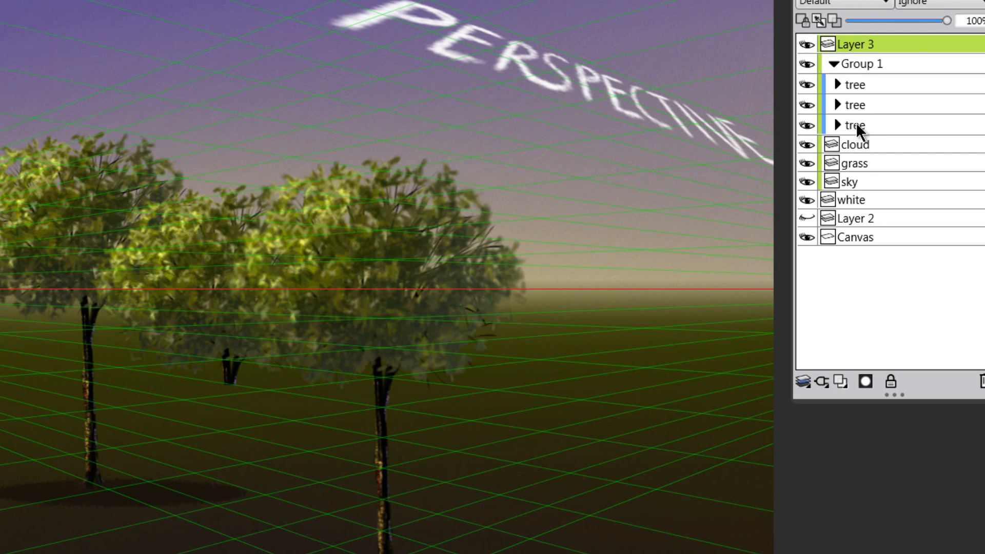
- Move the farthest tree's group slightly down and right, and scale the tree down from its upper corner with the Transform tool
left_click(857, 125)
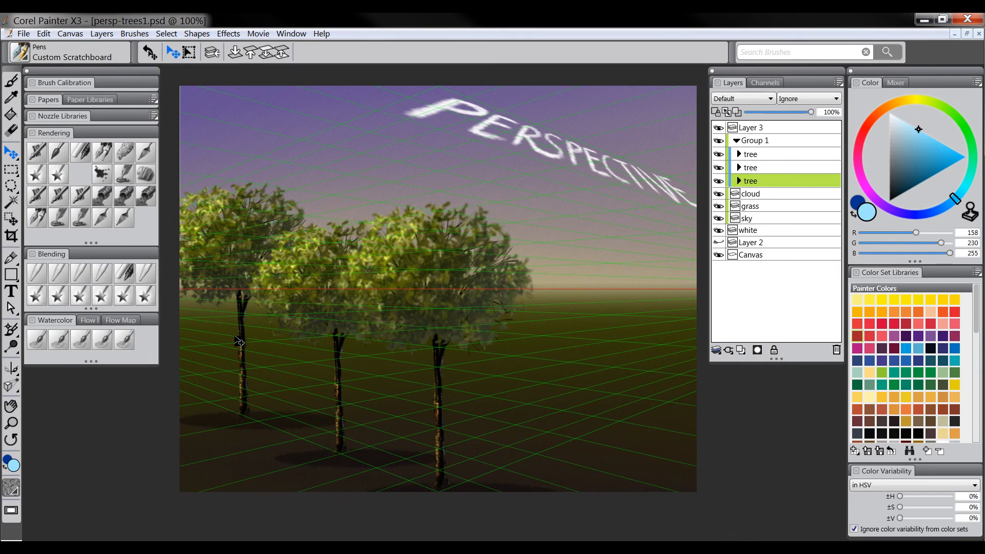
left_click_drag(239, 342, 258, 358)
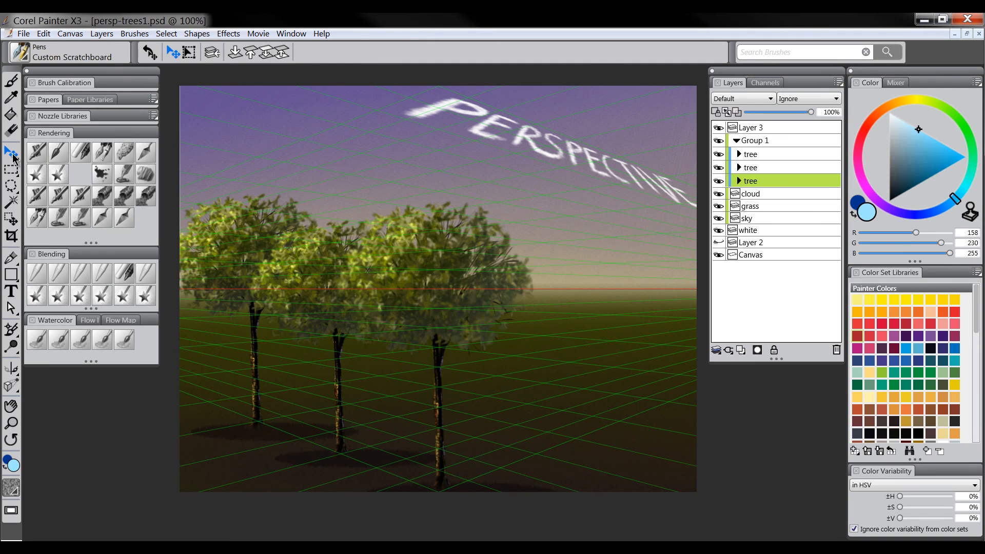
left_click_drag(14, 158, 48, 162)
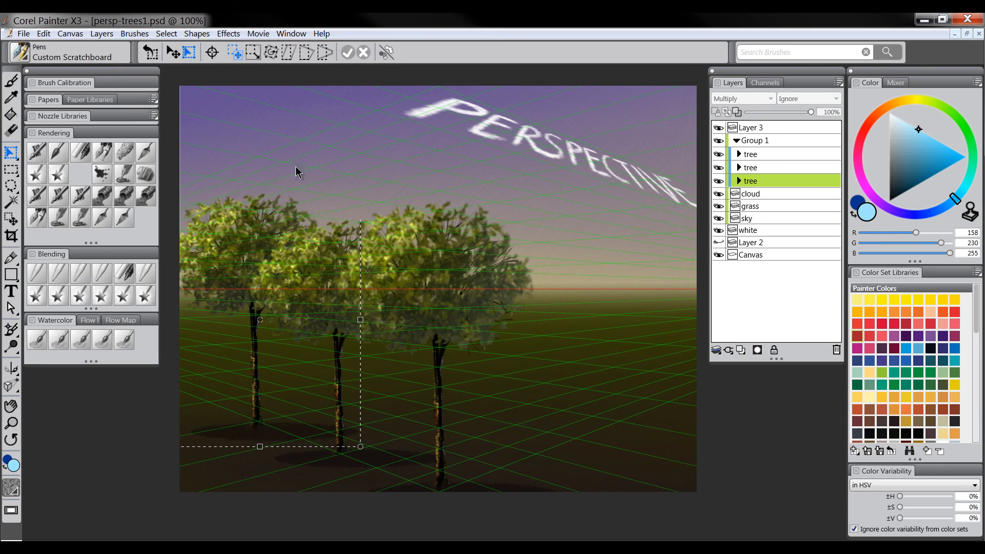
left_click_drag(360, 195, 325, 238)
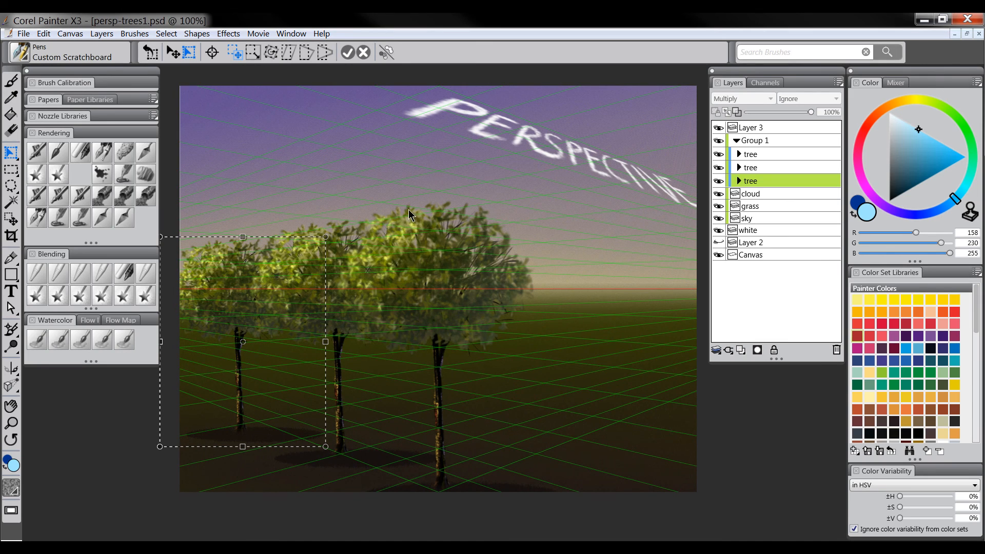
- Fit the farthest tree to the guides by shifting its base and slightly lowering its crown, and commit the transformation with a small leftward nudge
left_click_drag(243, 378, 258, 380)
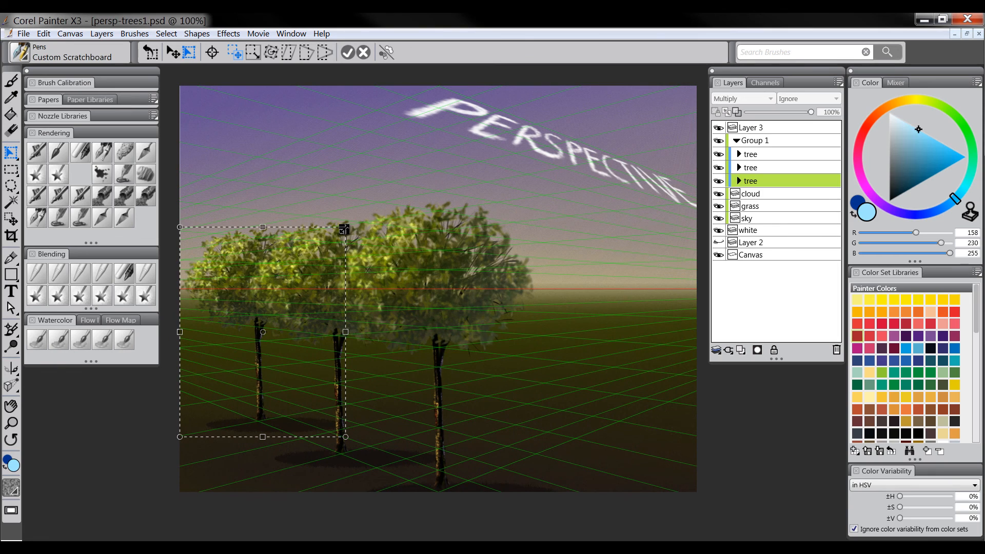
left_click_drag(266, 229, 263, 236)
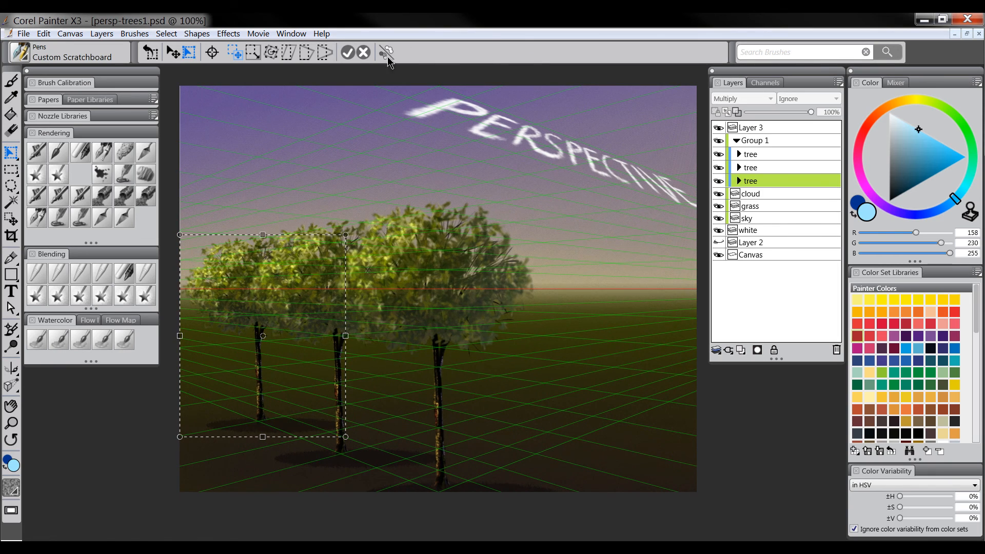
left_click(349, 53)
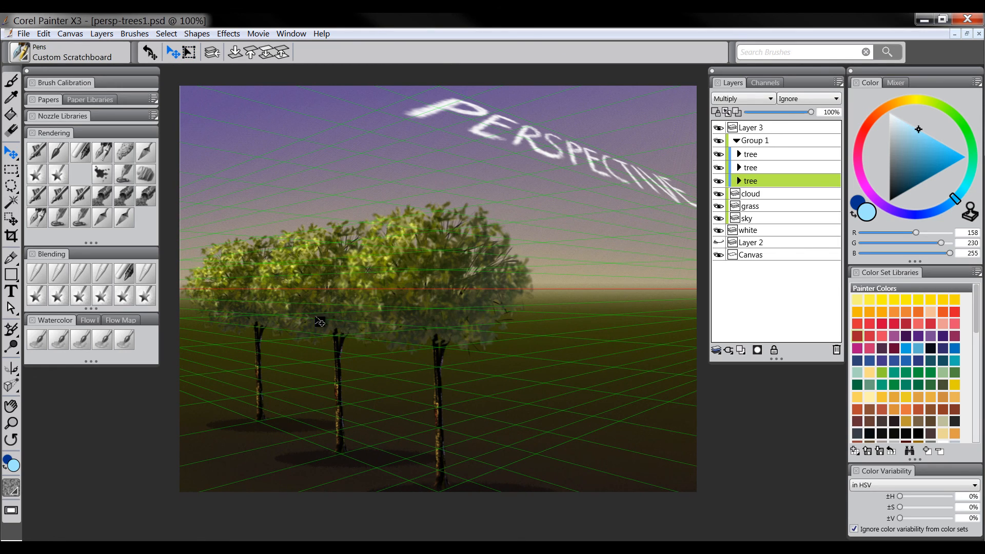
left_click_drag(260, 393, 255, 392)
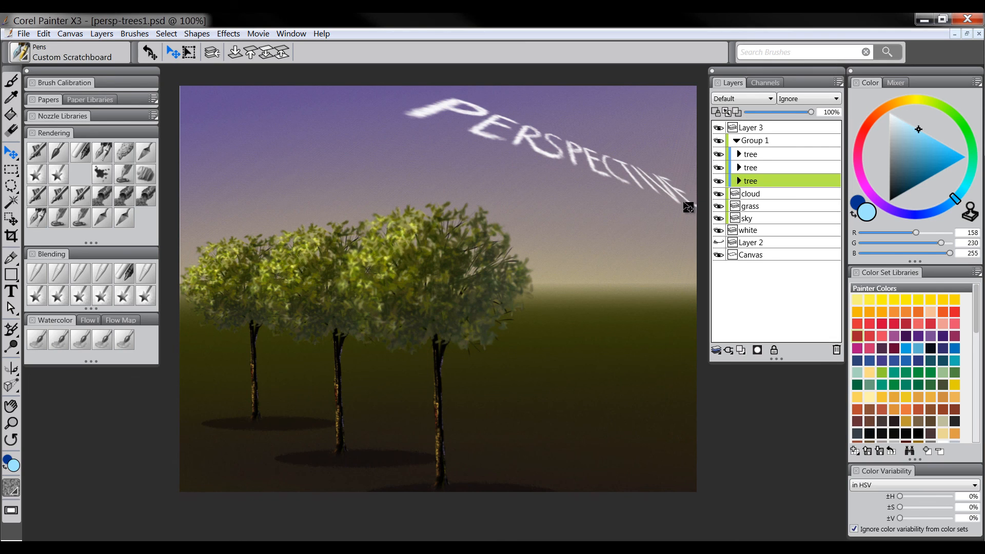
- Toggle the farthest tree's shadow layer to identify it, and lower that layer's opacity to 23%
left_click(740, 182)
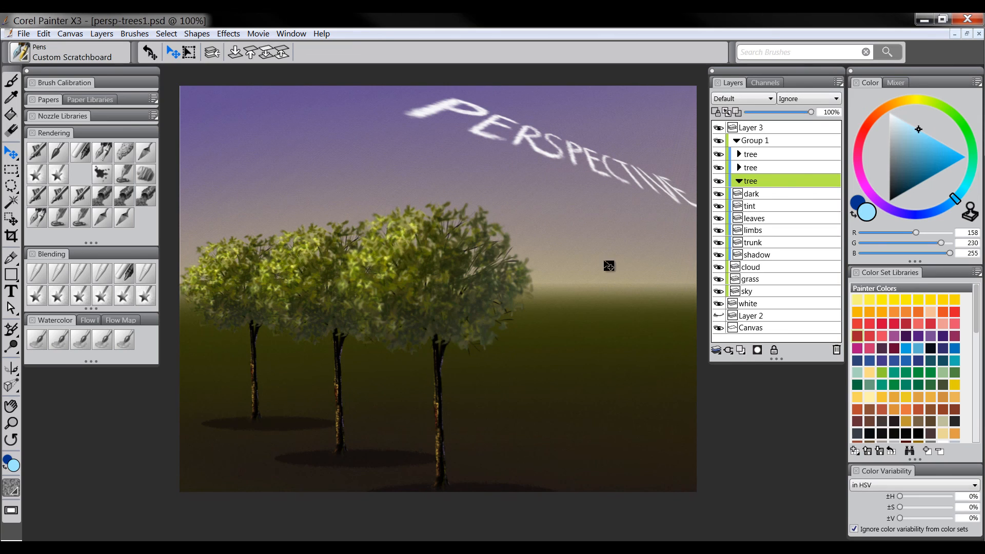
left_click(753, 255)
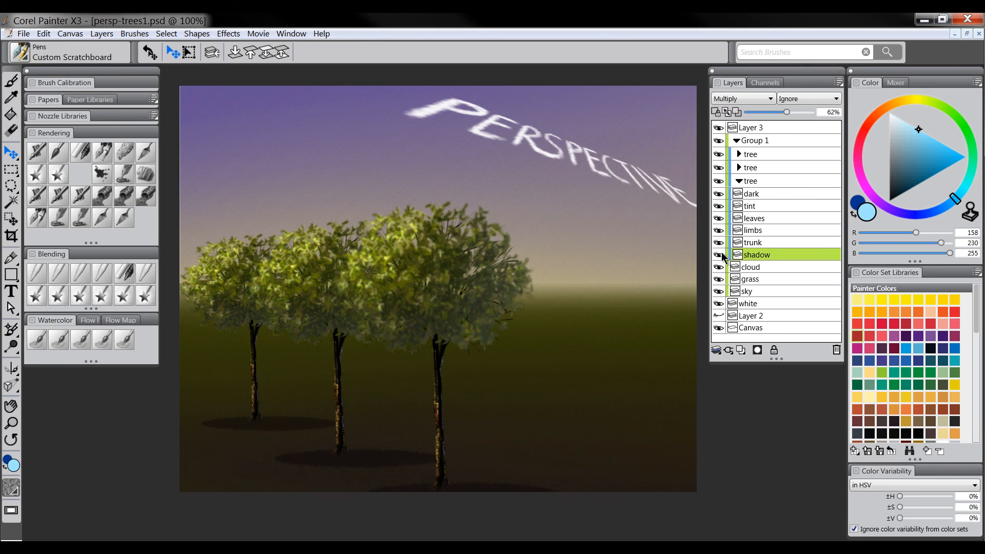
left_click(720, 255)
left_click(721, 256)
left_click(720, 255)
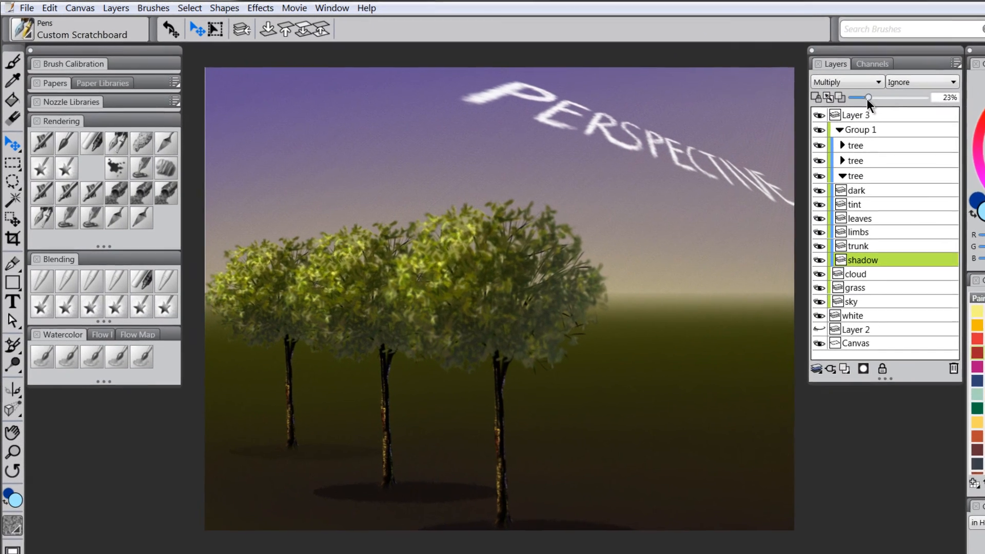
left_click(762, 112)
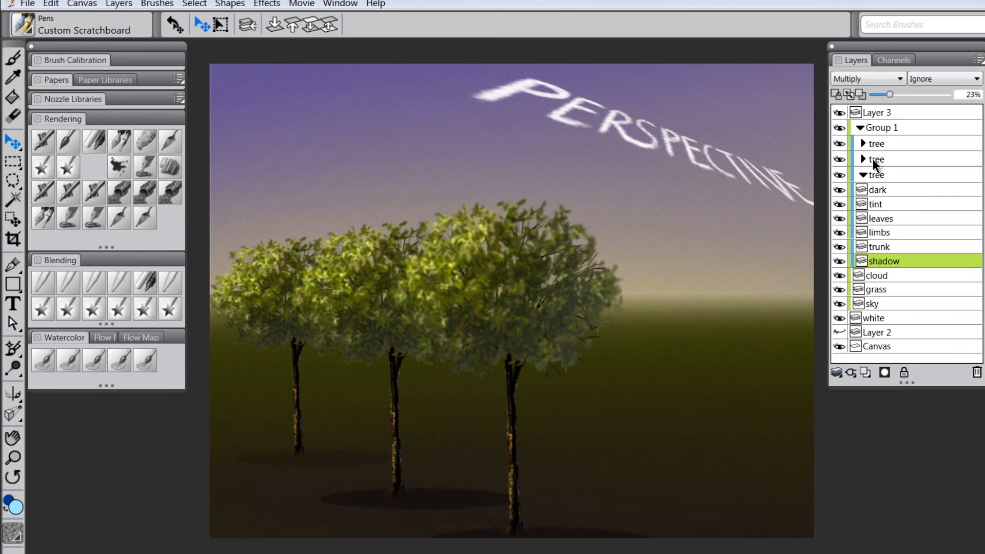
- Lower the opacity of the middle tree's shadow layer and collapse the layer group holding the scene
left_click(864, 175)
left_click(864, 160)
left_click(897, 247)
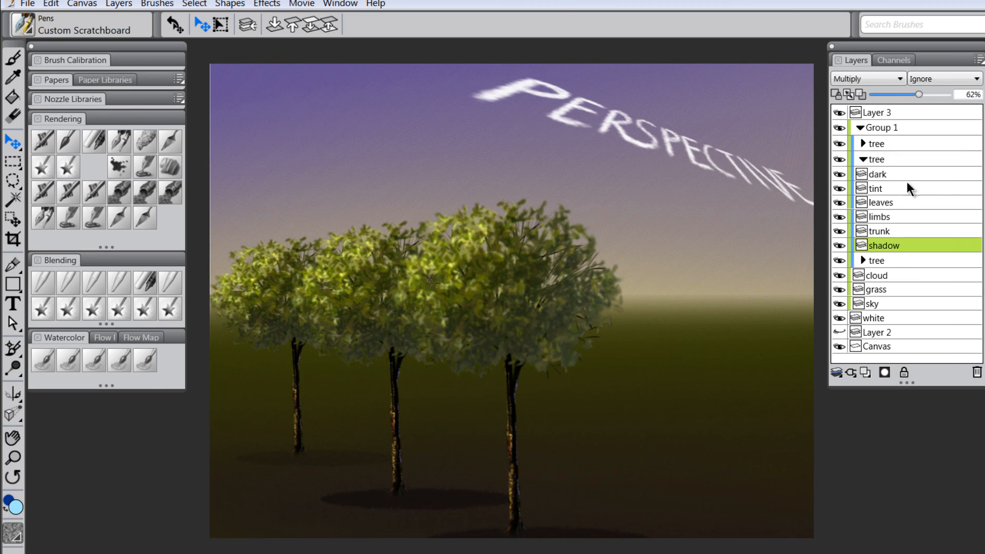
left_click_drag(919, 95, 902, 96)
left_click(860, 128)
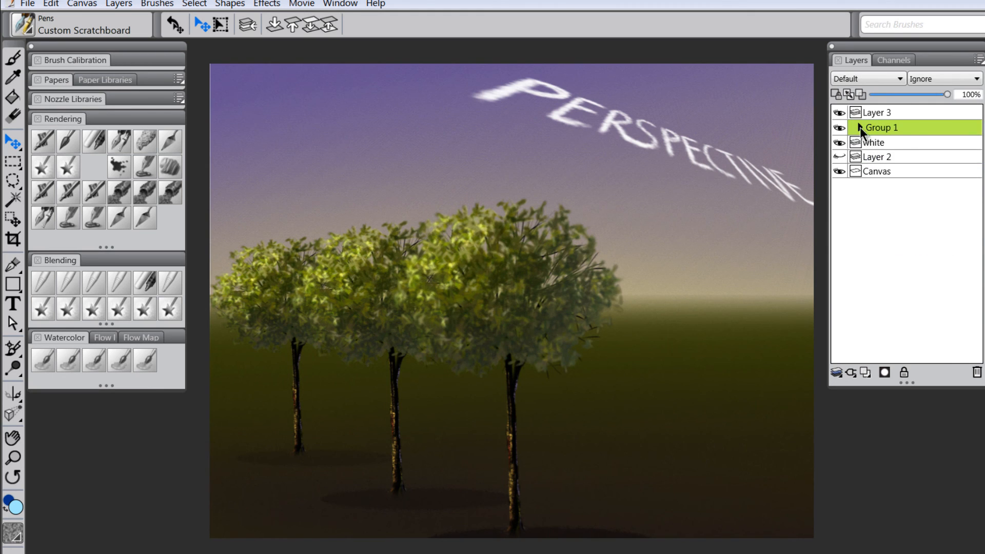
- Raise the opacity of the front tree's tint layer to strengthen the bluish shading on its foliage
left_click(860, 127)
left_click(865, 147)
left_click(867, 147)
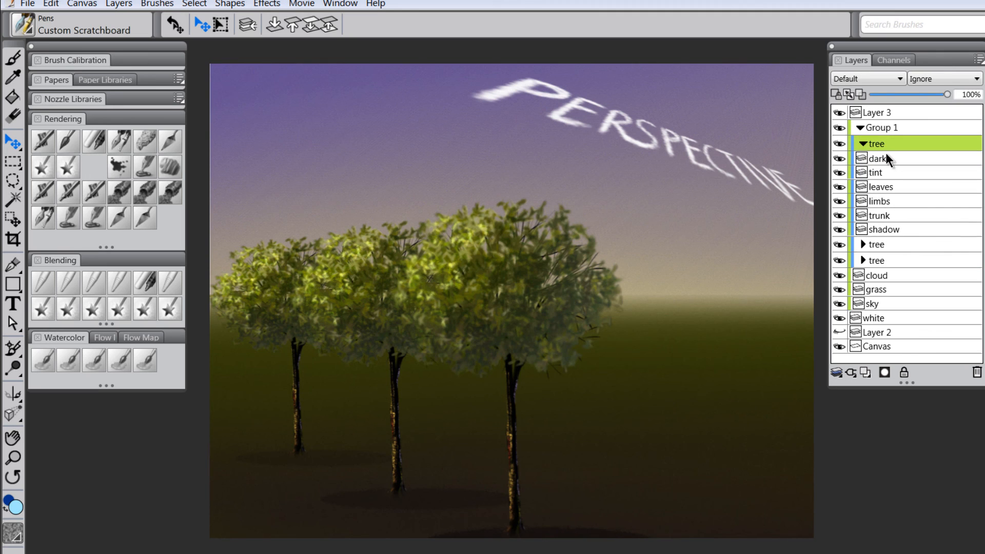
left_click(882, 160)
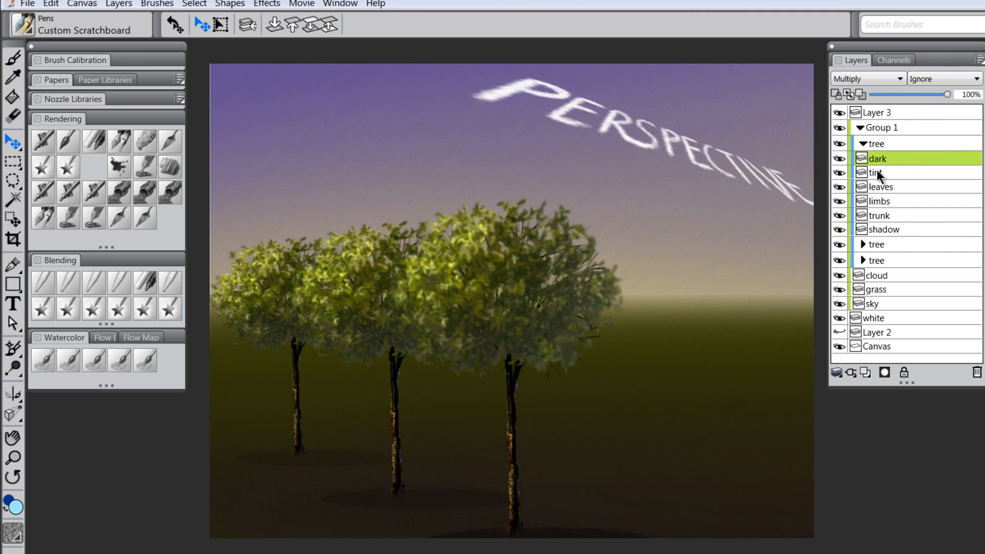
left_click(879, 176)
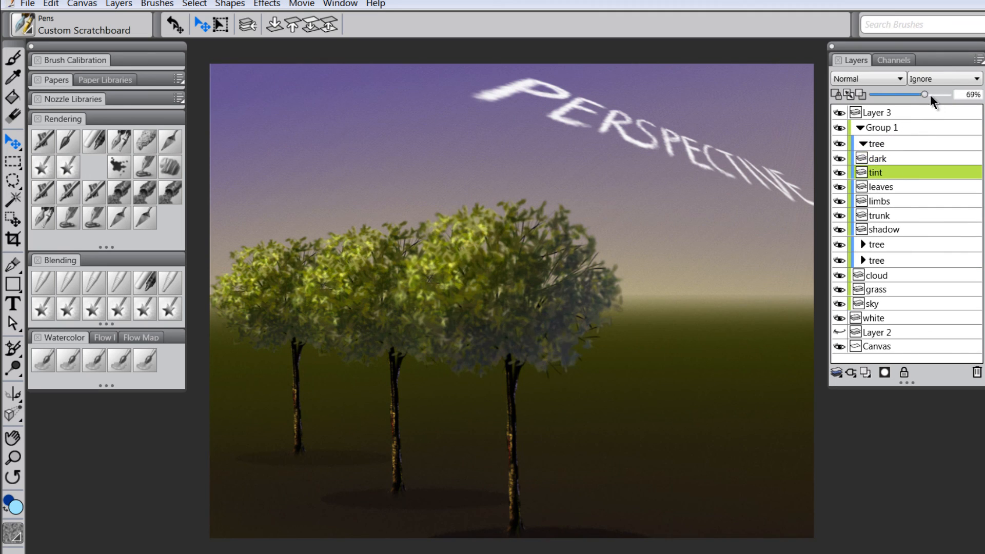
left_click_drag(940, 95, 932, 95)
left_click(864, 144)
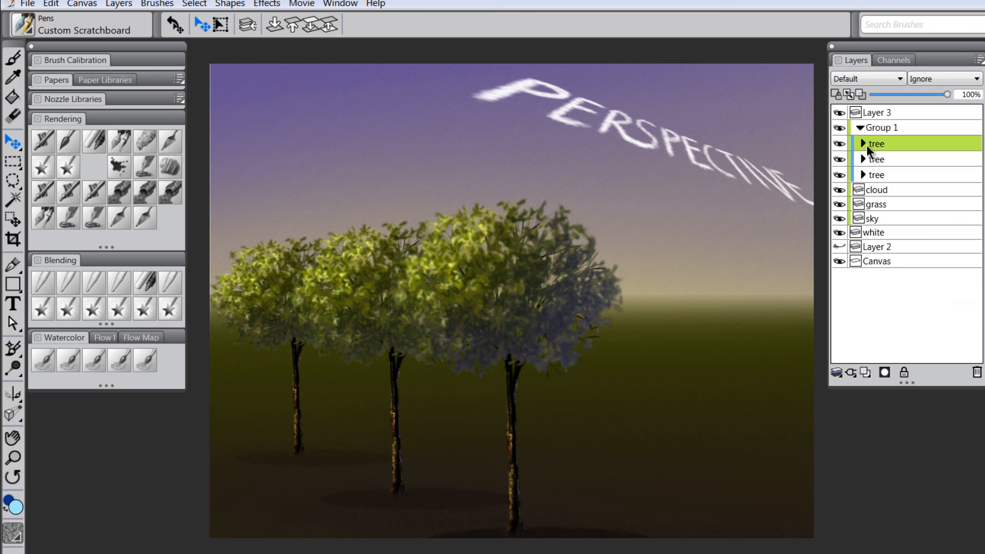
- Preserve transparency on the farthest tree's trunk layer and lighten the trunk with a tan Digital Airbrush, undoing the first unlocked stroke
left_click(864, 174)
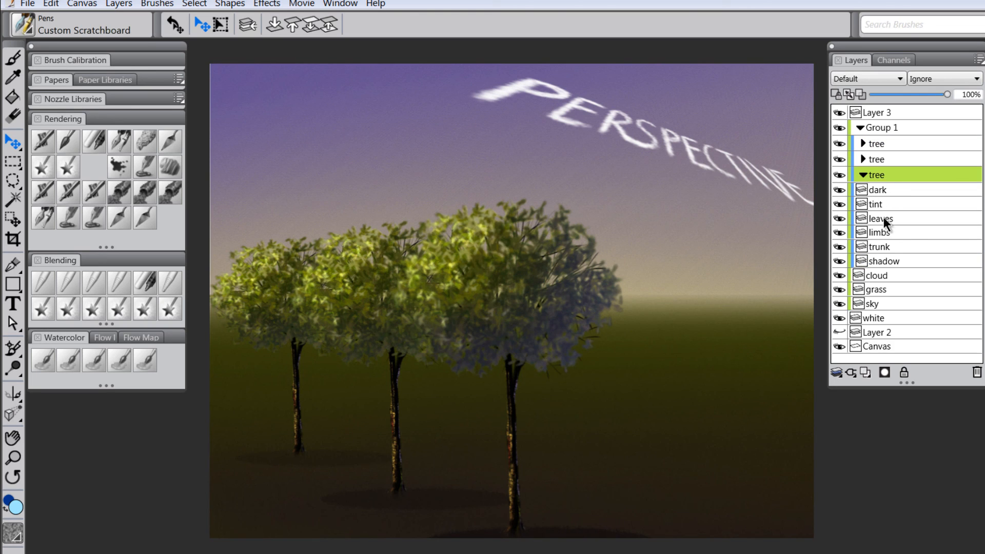
left_click(889, 262)
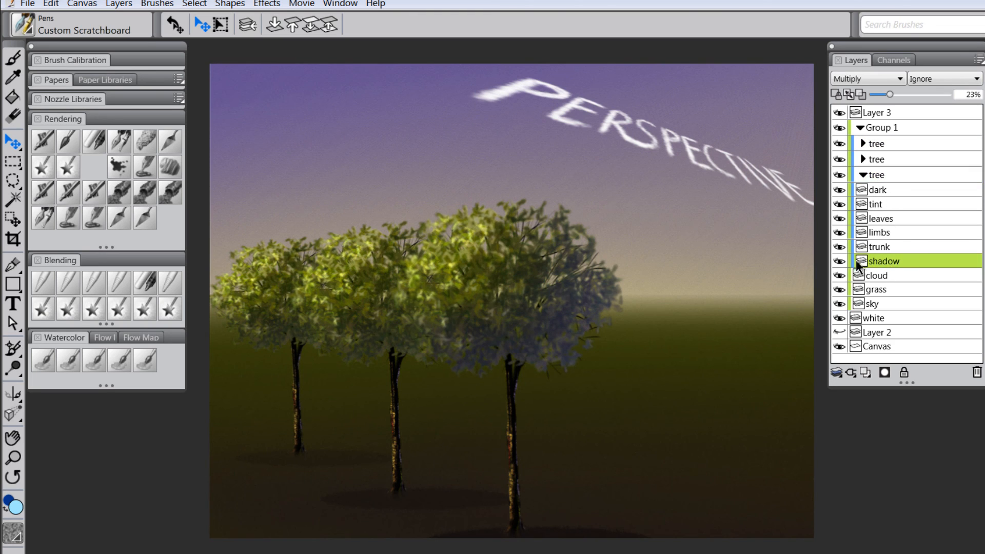
left_click(45, 138)
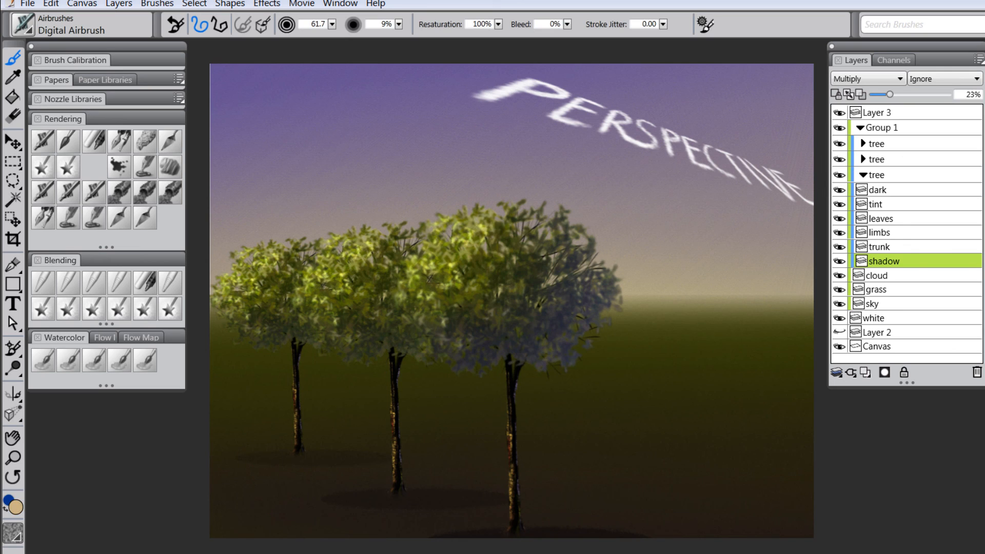
left_click(885, 248)
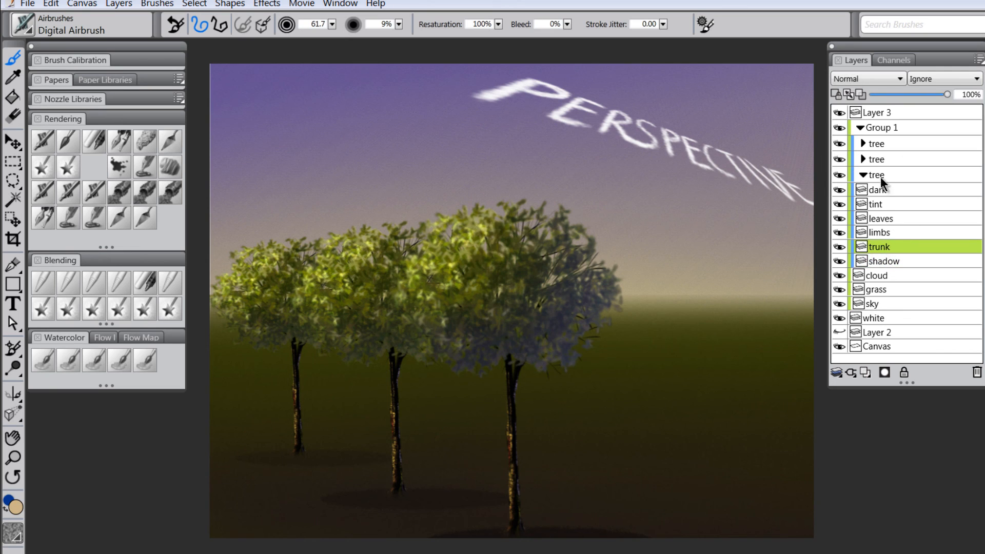
mouse_move(289, 360)
left_mouse_down()
mouse_move(293, 403)
mouse_move(286, 361)
mouse_move(289, 387)
left_mouse_up()
key("ctrl+z")
left_click(836, 94)
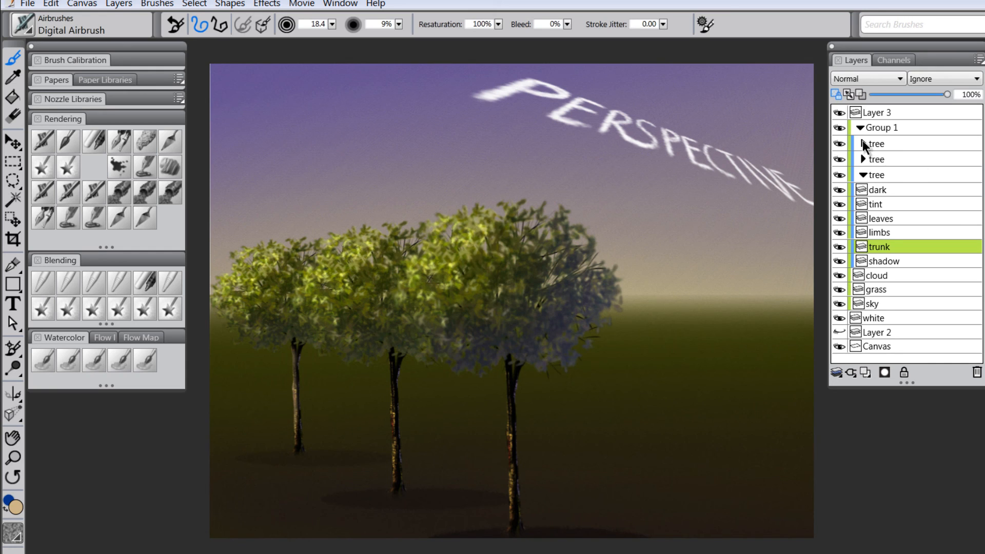
- Darken the front tree's trunk on its own trunk layer with a black Digital Airbrush
left_click(864, 143)
left_click(886, 215)
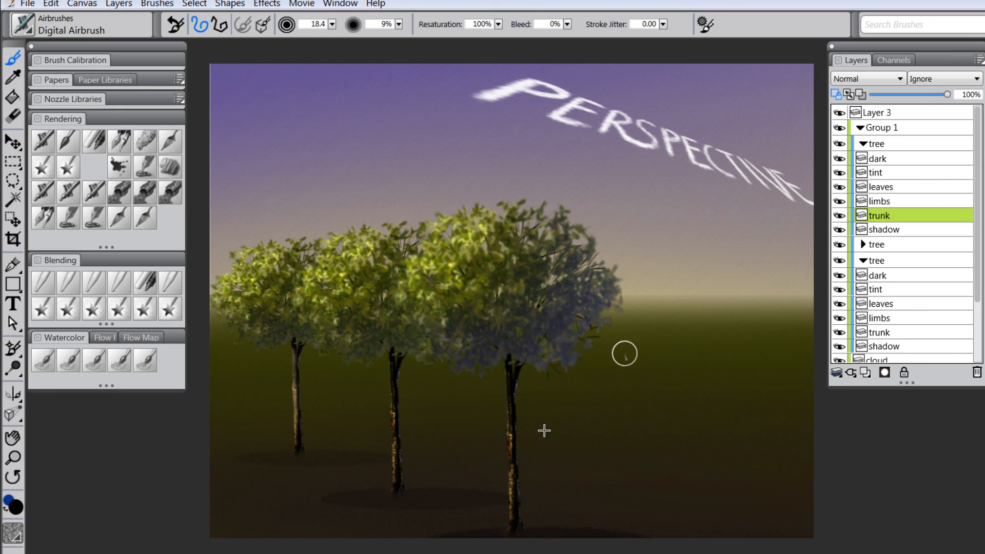
left_click_drag(509, 362, 521, 513)
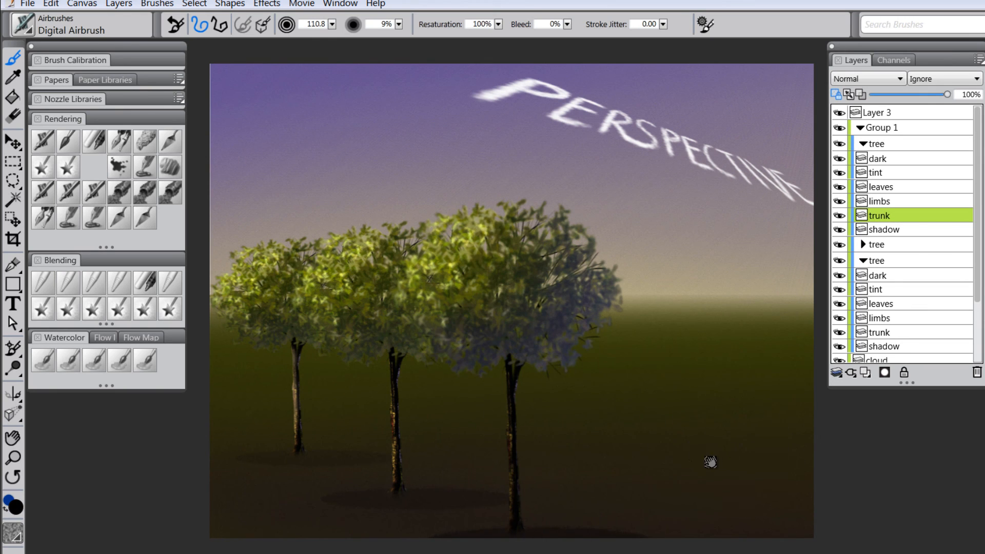
mouse_move(710, 464)
left_mouse_down()
mouse_move(732, 469)
mouse_move(715, 473)
left_mouse_up()
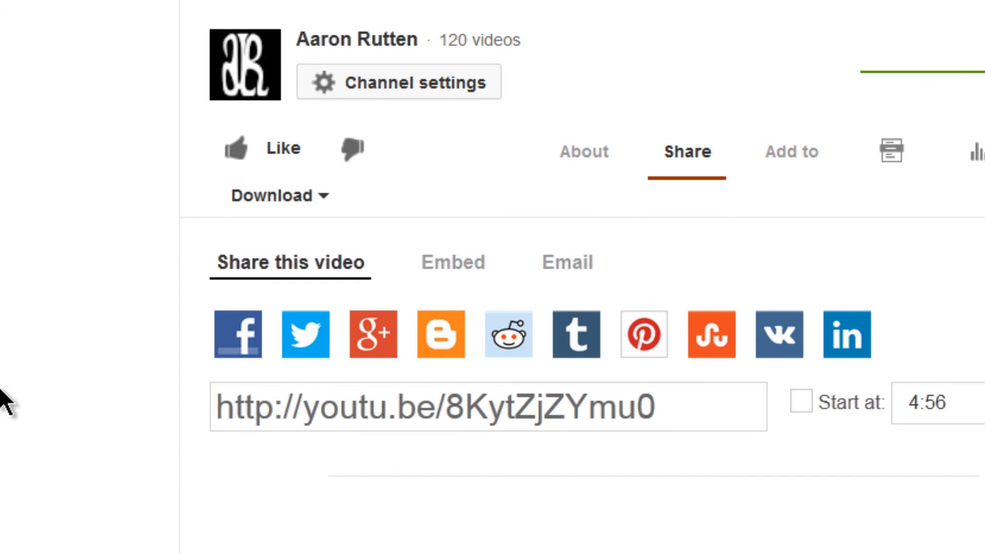
- Switch to the video's YouTube page and like the video
left_click(265, 149)
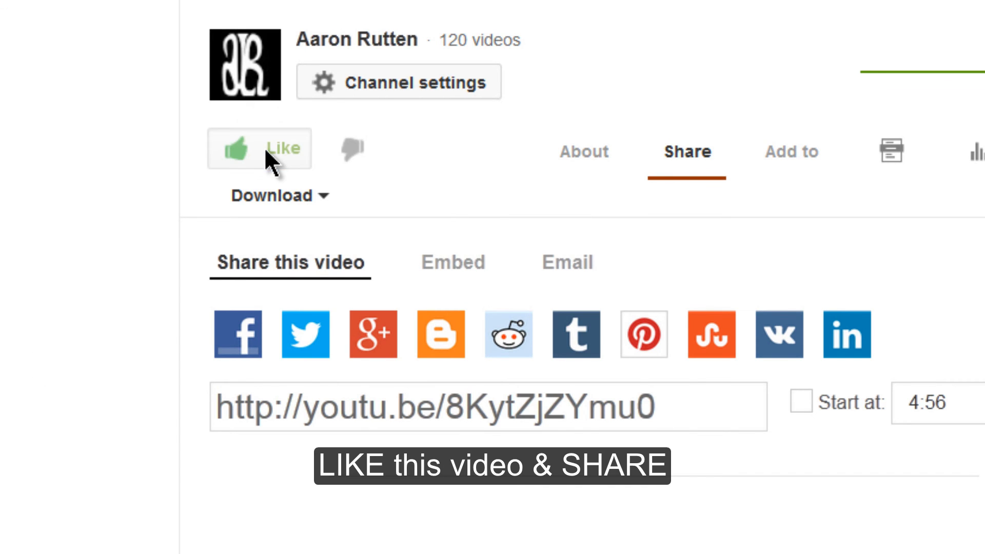